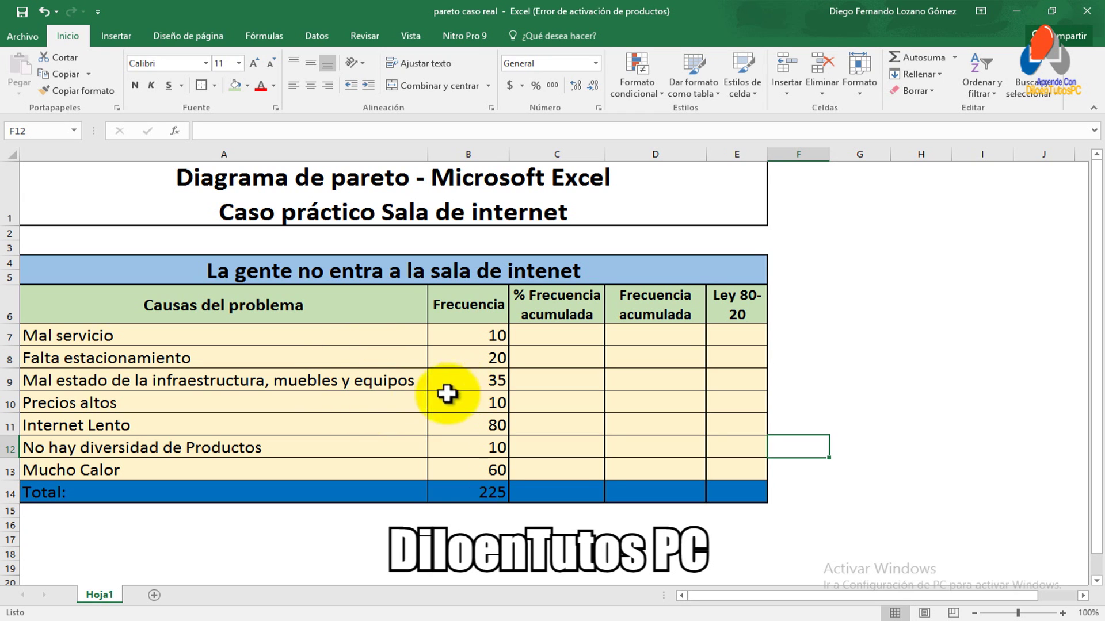
# Select the problem rows A7:E13, starting at Mal servicio.
pyautogui.press('Up')
pyautogui.press('Left')
pyautogui.press('Left')
pyautogui.press('Left')
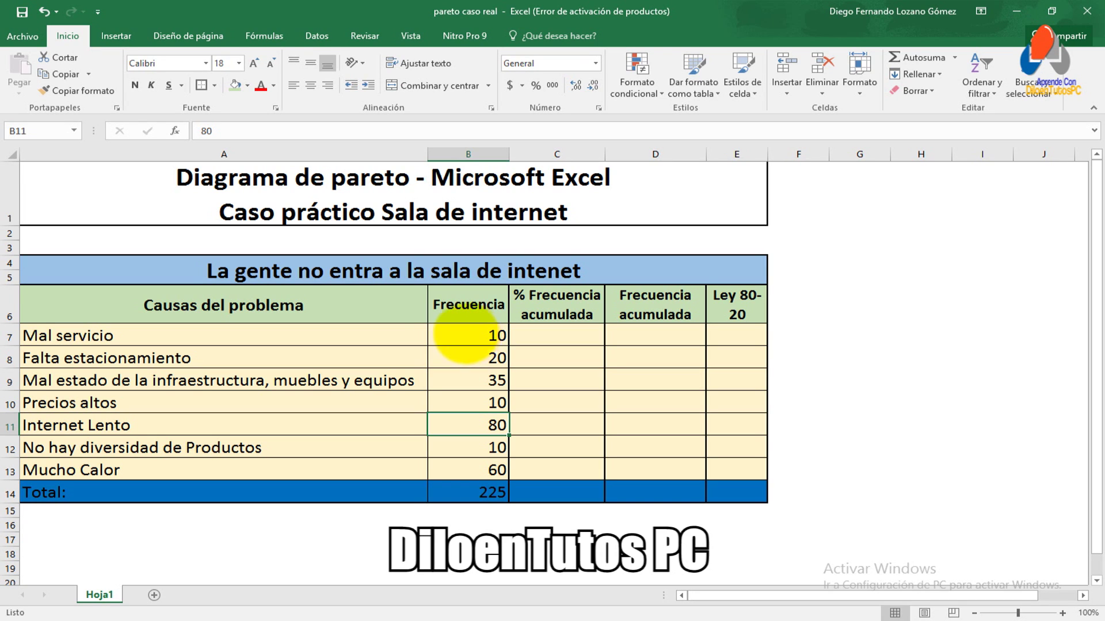
pyautogui.moveTo(425, 322); pyautogui.dragTo(515, 480)
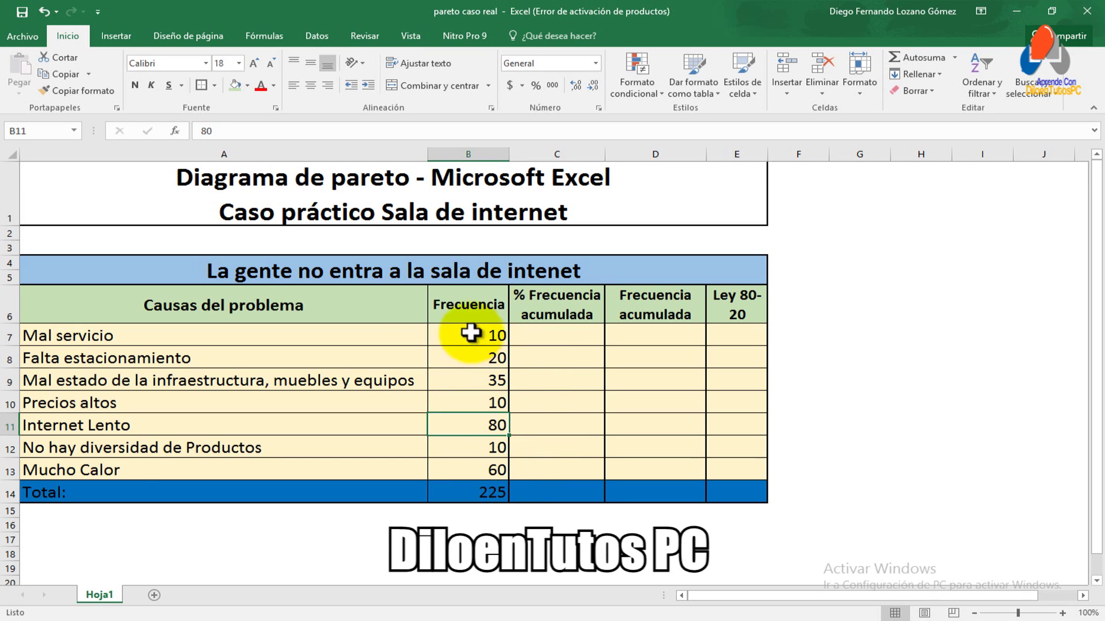
pyautogui.click(51, 338)
pyautogui.moveTo(138, 361); pyautogui.dragTo(702, 480)
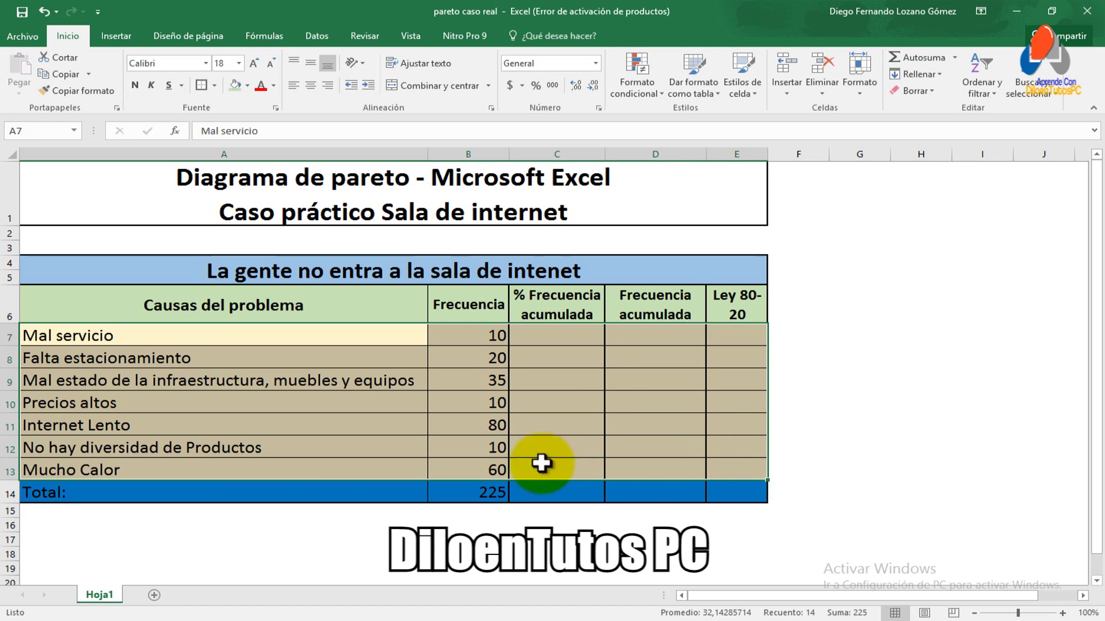
# Sort the rows by Frecuencia from largest to smallest (De mayor a menor).
pyautogui.click(312, 38)
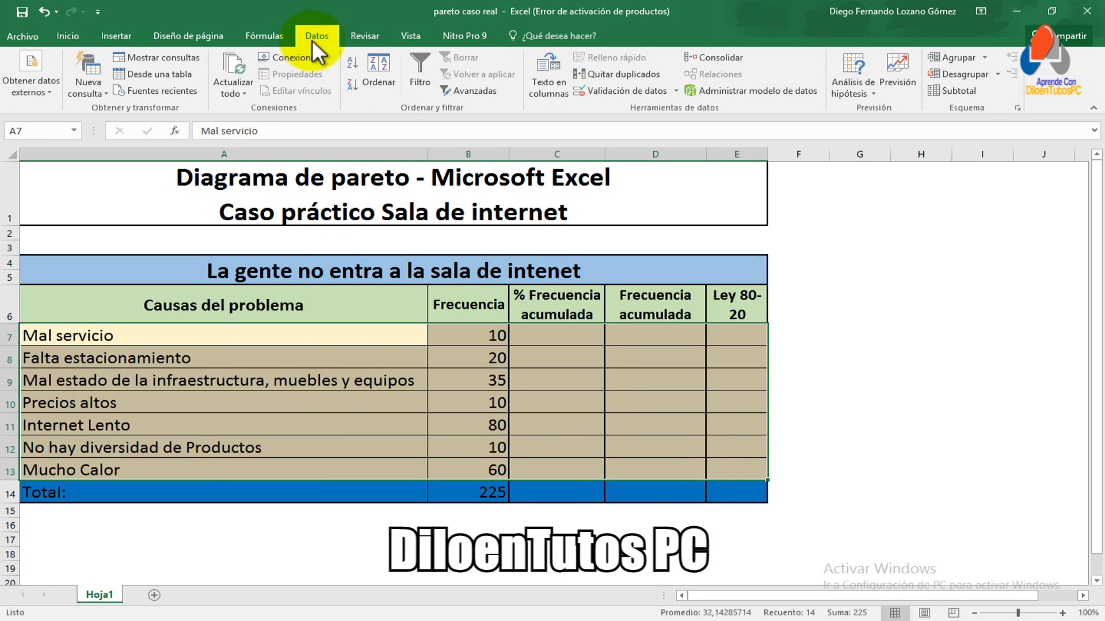
pyautogui.click(382, 64)
pyautogui.moveTo(883, 227)
pyautogui.mouseDown()
pyautogui.moveTo(600, 261)
pyautogui.moveTo(809, 253)
pyautogui.mouseUp()
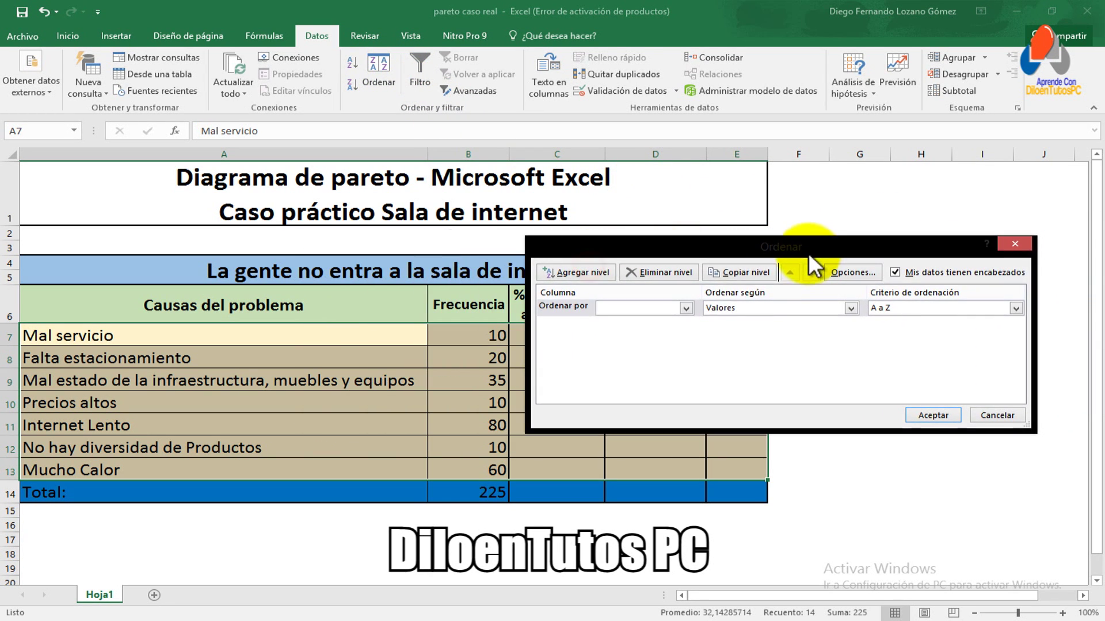
pyautogui.click(687, 309)
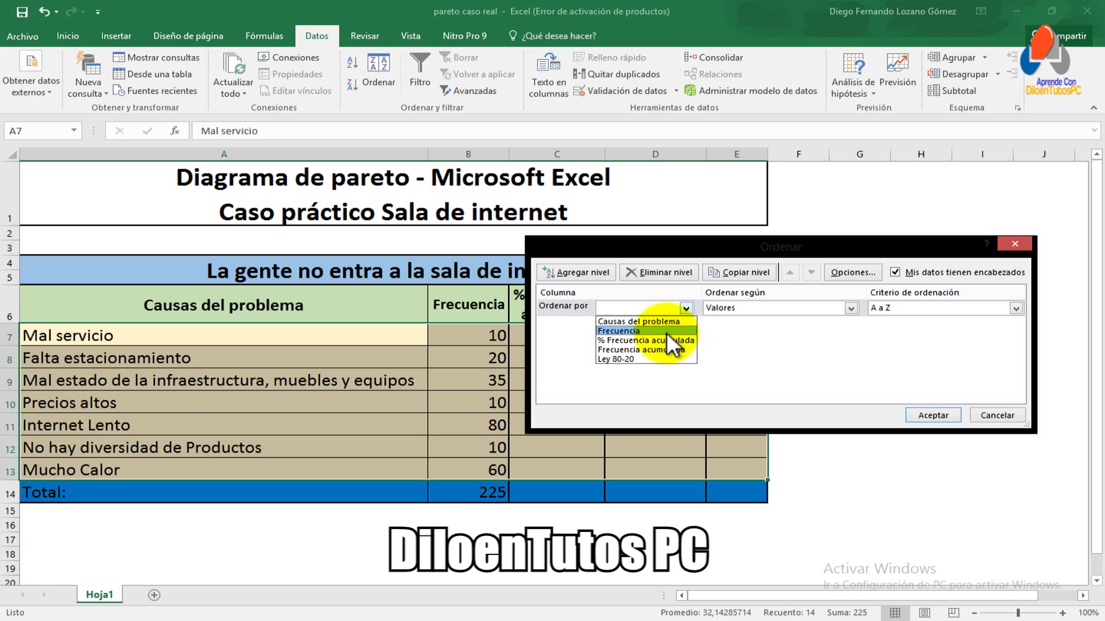
pyautogui.click(633, 331)
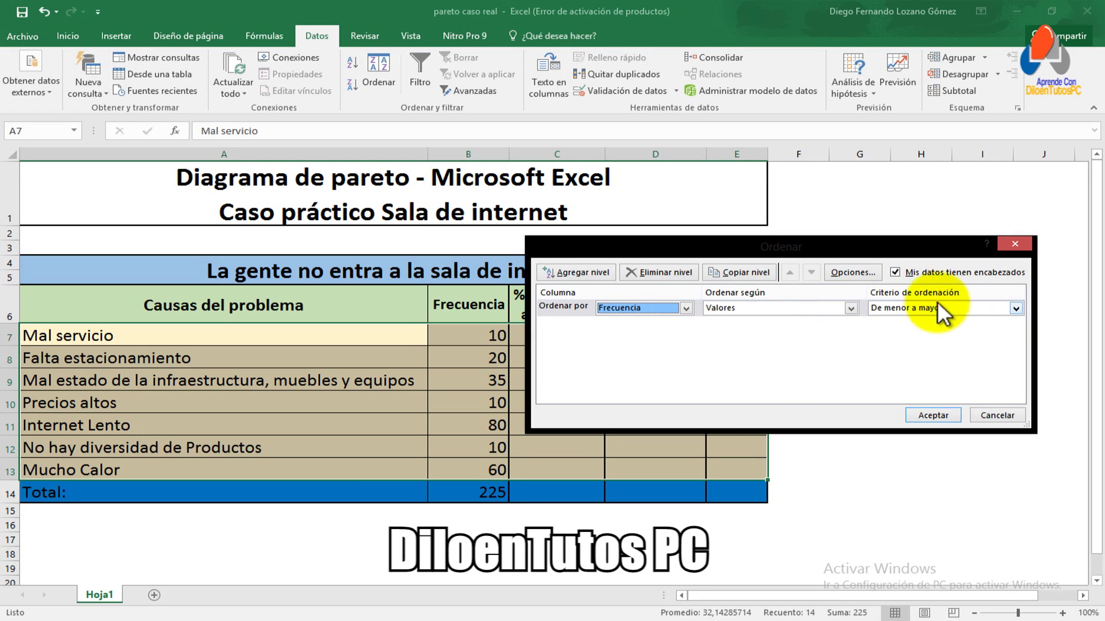
pyautogui.click(1016, 309)
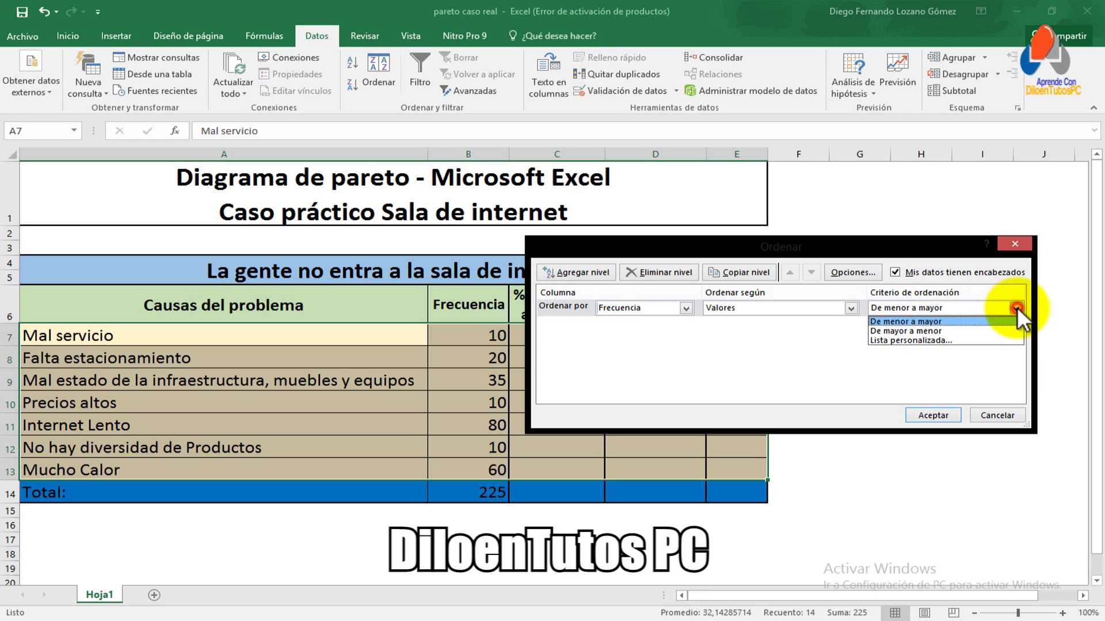
pyautogui.click(944, 331)
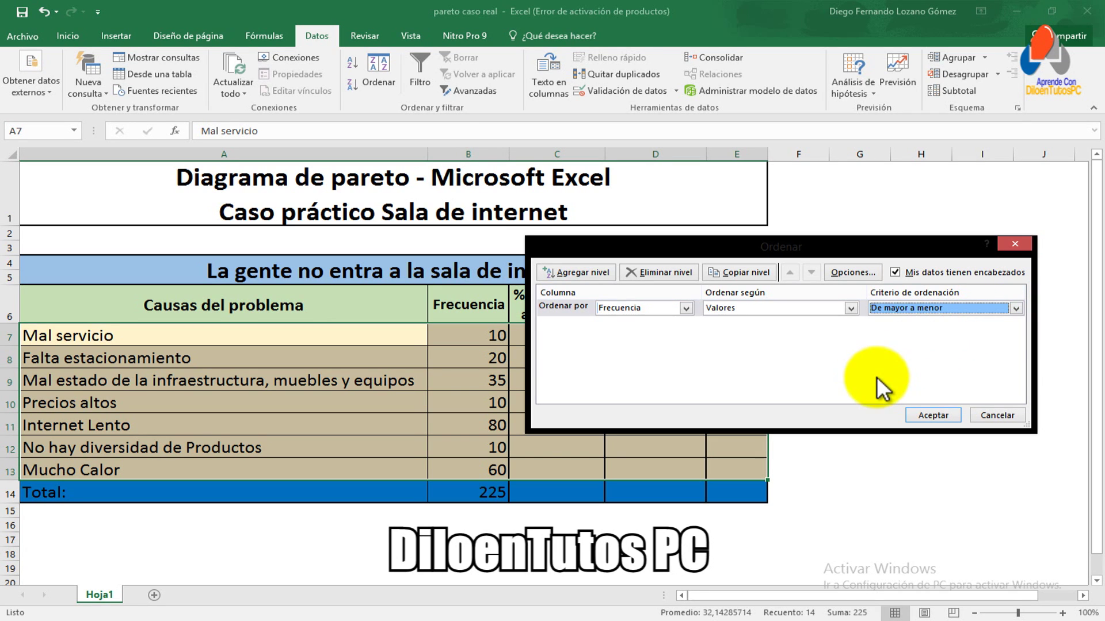
pyautogui.click(929, 415)
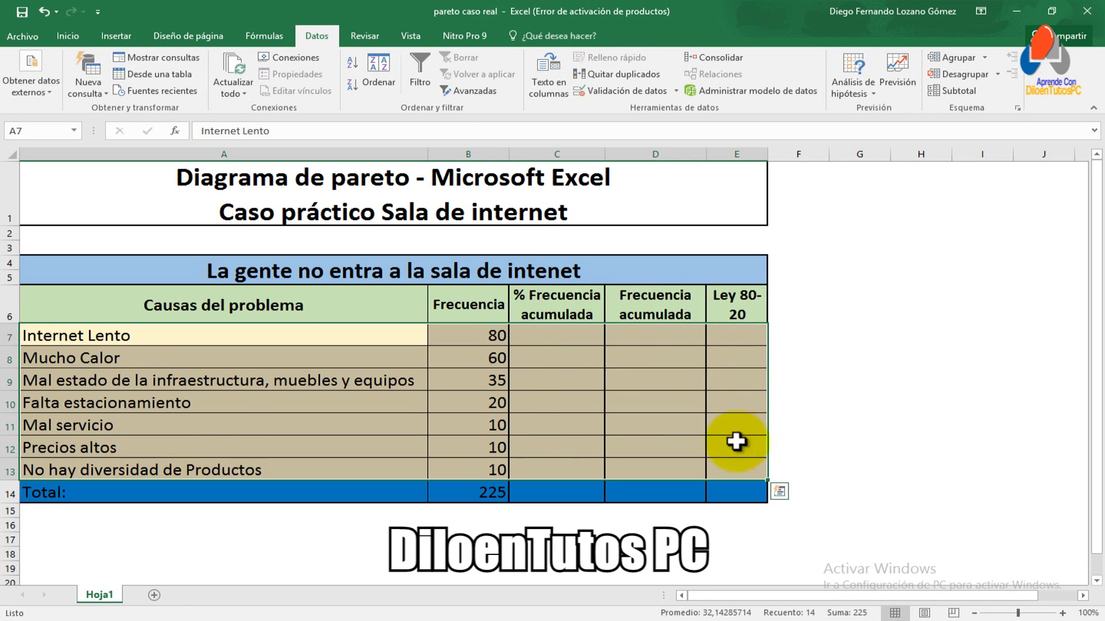
pyautogui.click(532, 428)
# Check the sorted frequencies, from Internet Lento (80) and Mucho Calor (60) down to 10.
pyautogui.click(486, 341)
pyautogui.click(171, 337)
pyautogui.click(496, 338)
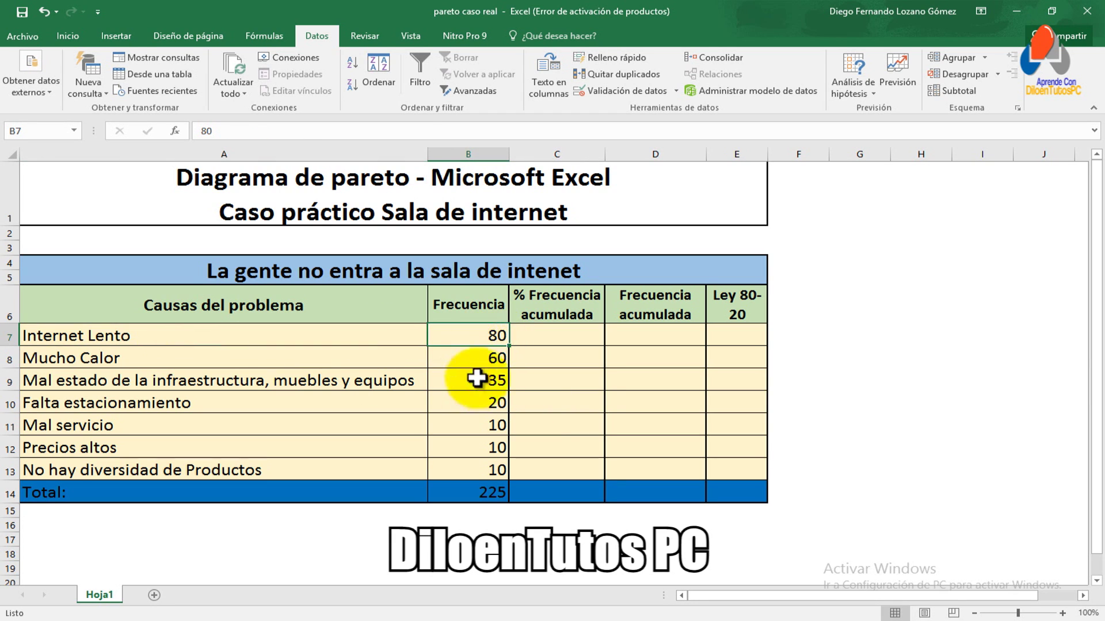
pyautogui.click(477, 335)
pyautogui.click(473, 370)
pyautogui.click(465, 427)
pyautogui.click(474, 448)
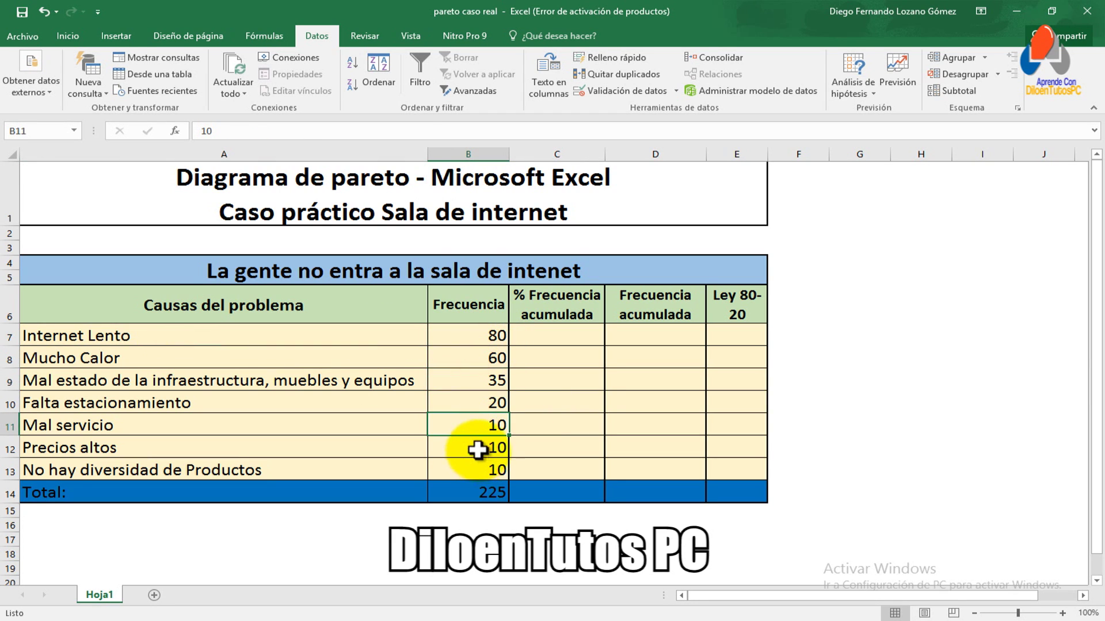
pyautogui.click(470, 374)
pyautogui.click(465, 334)
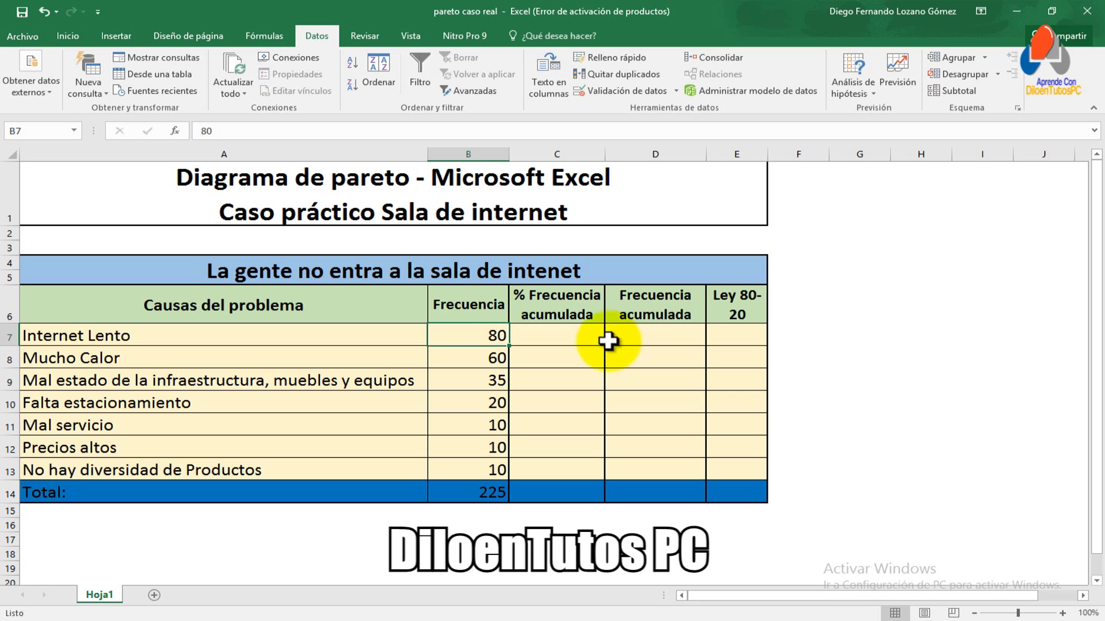
pyautogui.click(640, 339)
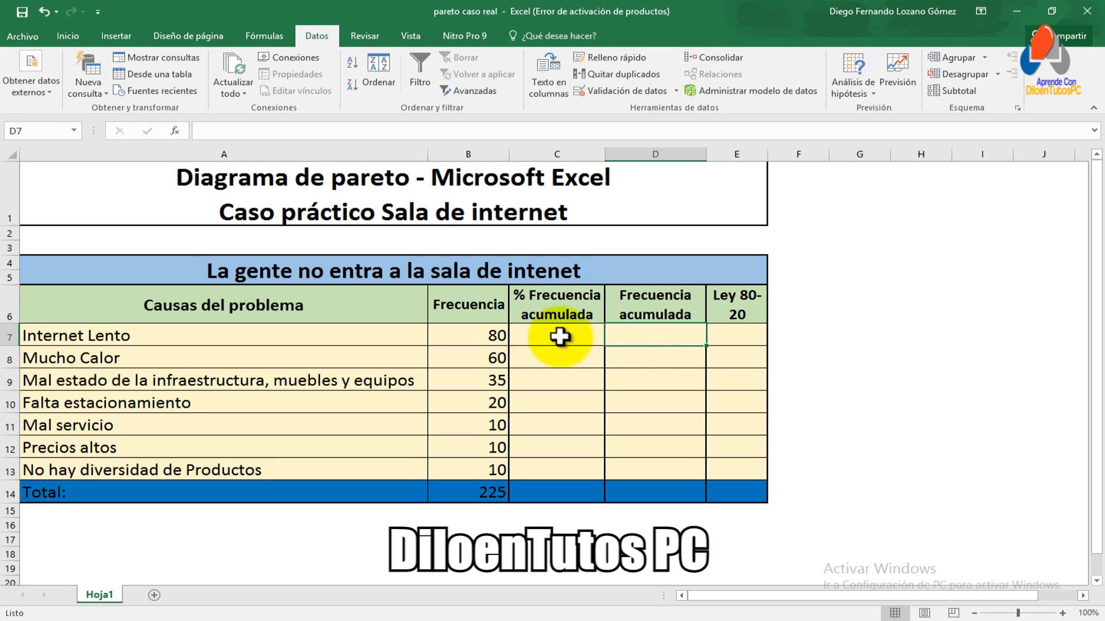
# Enter =B7 in D7 and the running-total formula =D7+B8 in D8.
pyautogui.doubleClick(651, 338)
pyautogui.write('=')
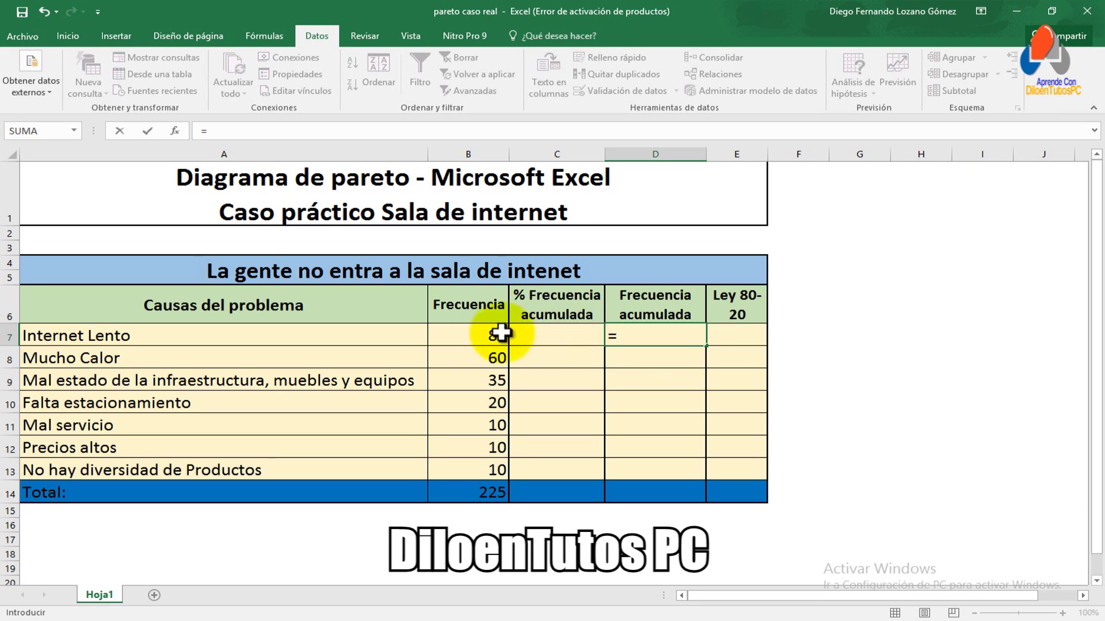
pyautogui.click(454, 340)
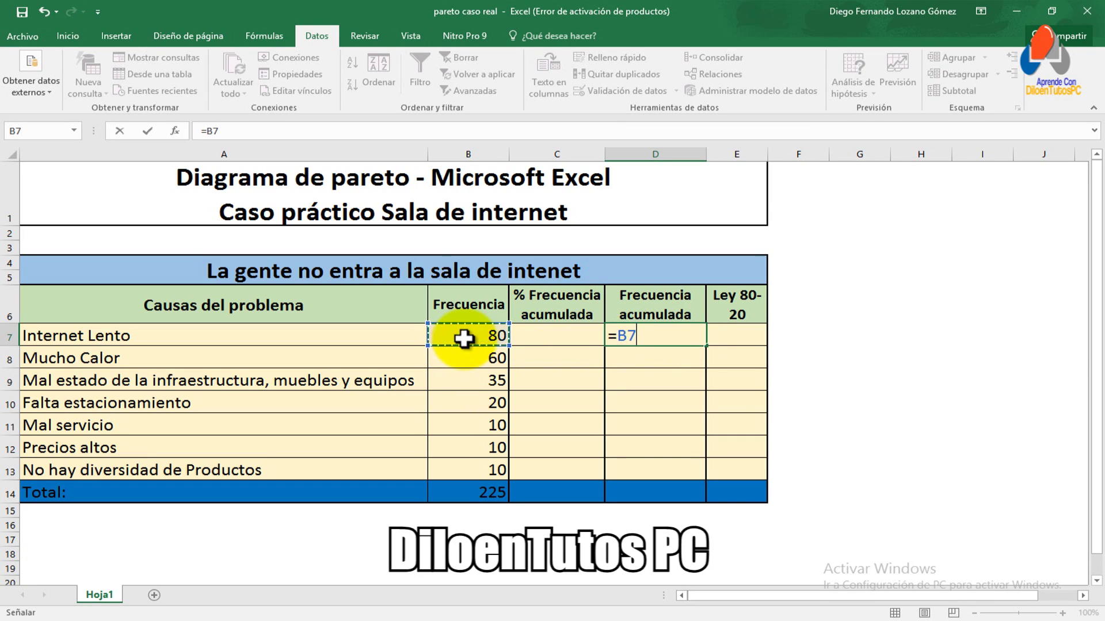
pyautogui.press('Return')
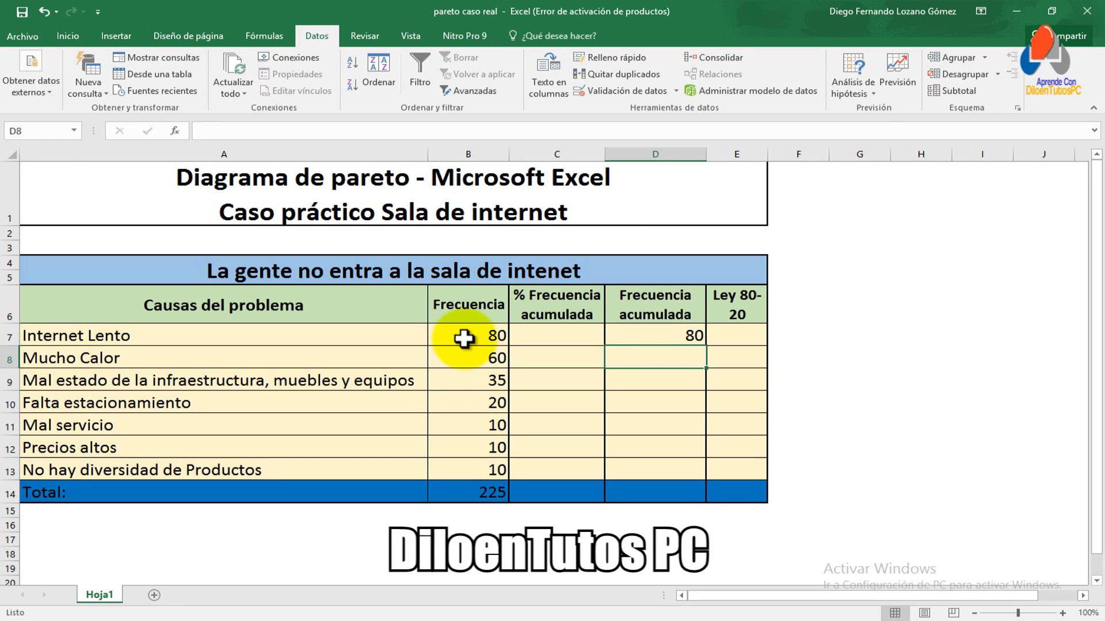
pyautogui.write('=')
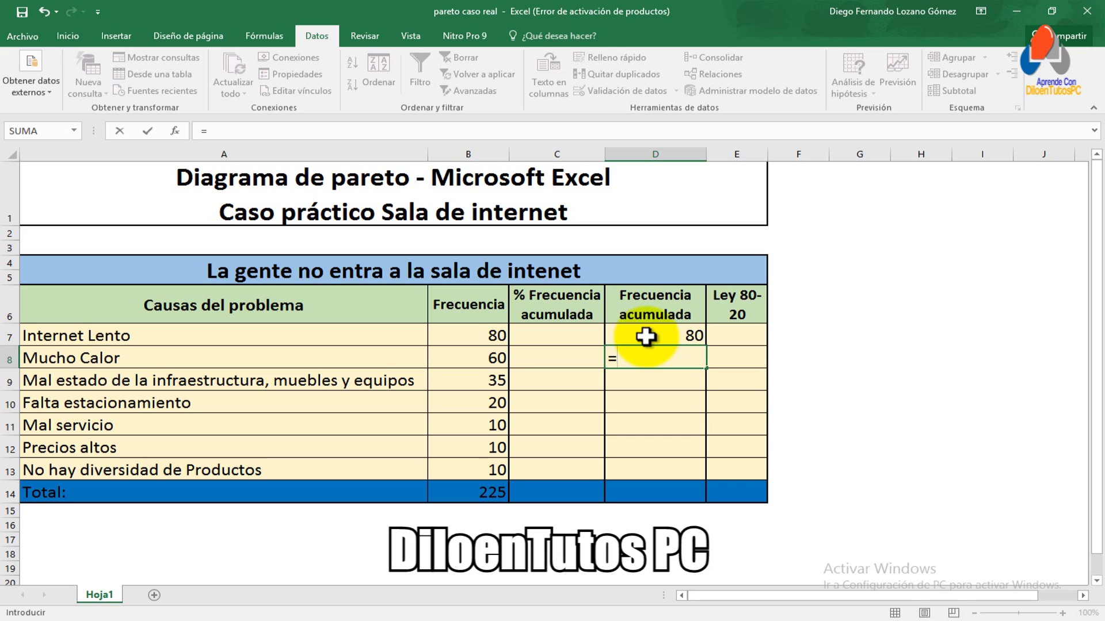
pyautogui.click(646, 337)
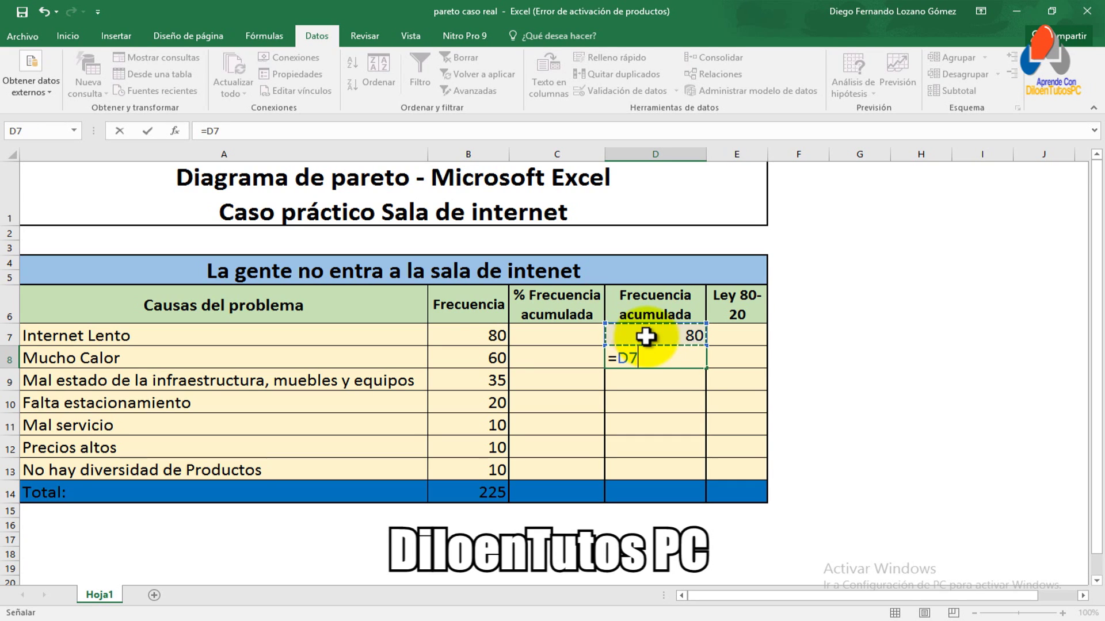
pyautogui.write('+')
pyautogui.click(477, 357)
pyautogui.press('Return')
# Fill the D8 formula down to D13, giving running totals 80 through 225.
pyautogui.click(649, 359)
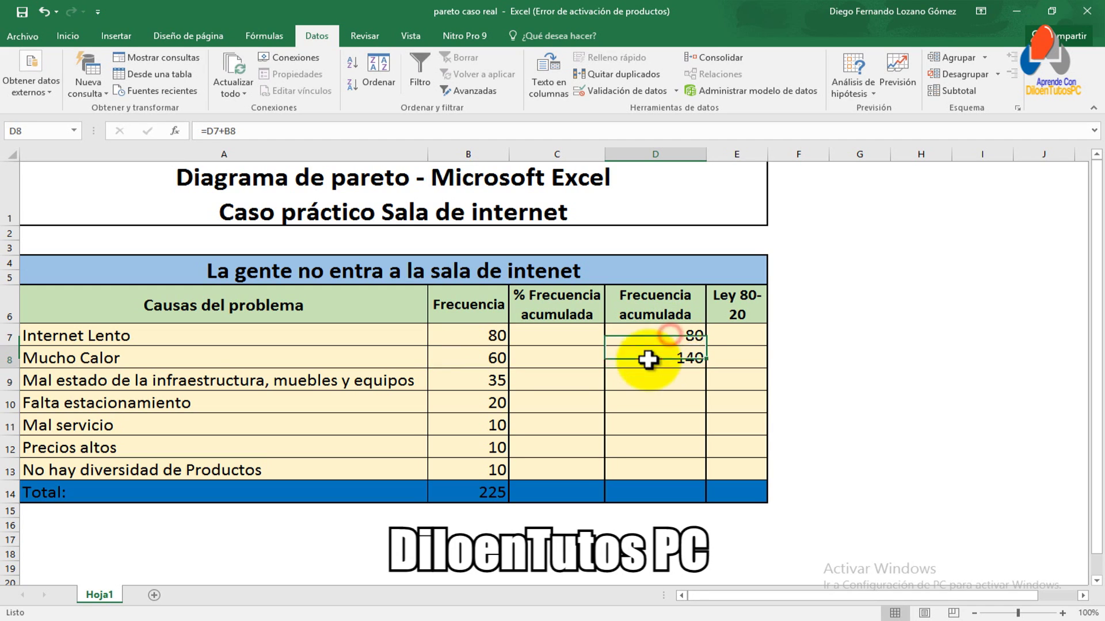
pyautogui.click(649, 359)
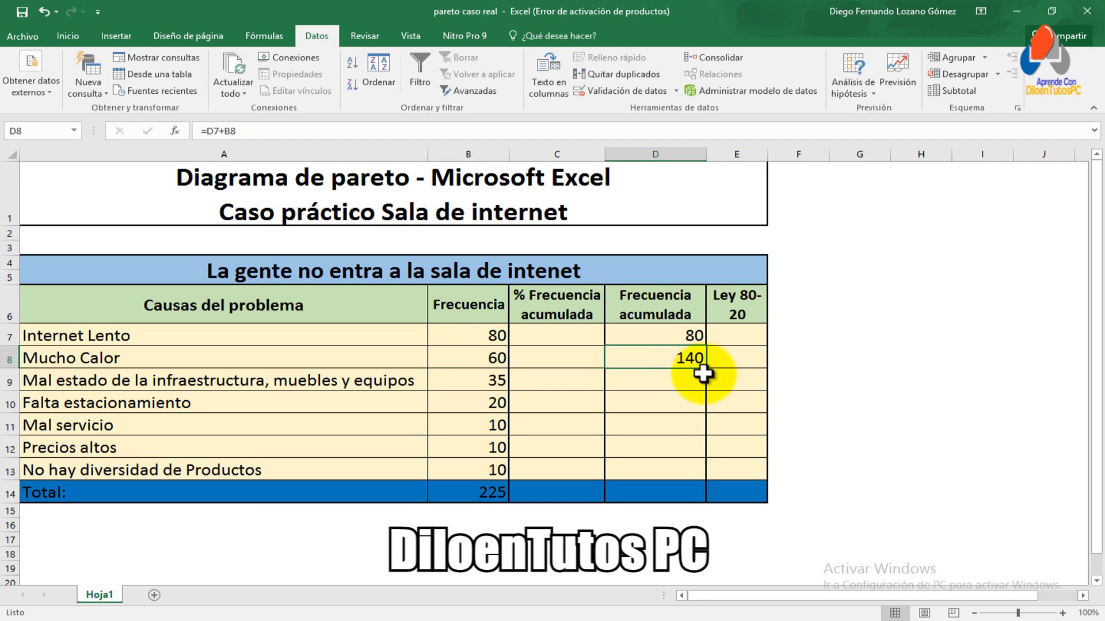
pyautogui.moveTo(707, 372); pyautogui.dragTo(705, 473)
pyautogui.click(836, 469)
pyautogui.moveTo(691, 337); pyautogui.dragTo(696, 469)
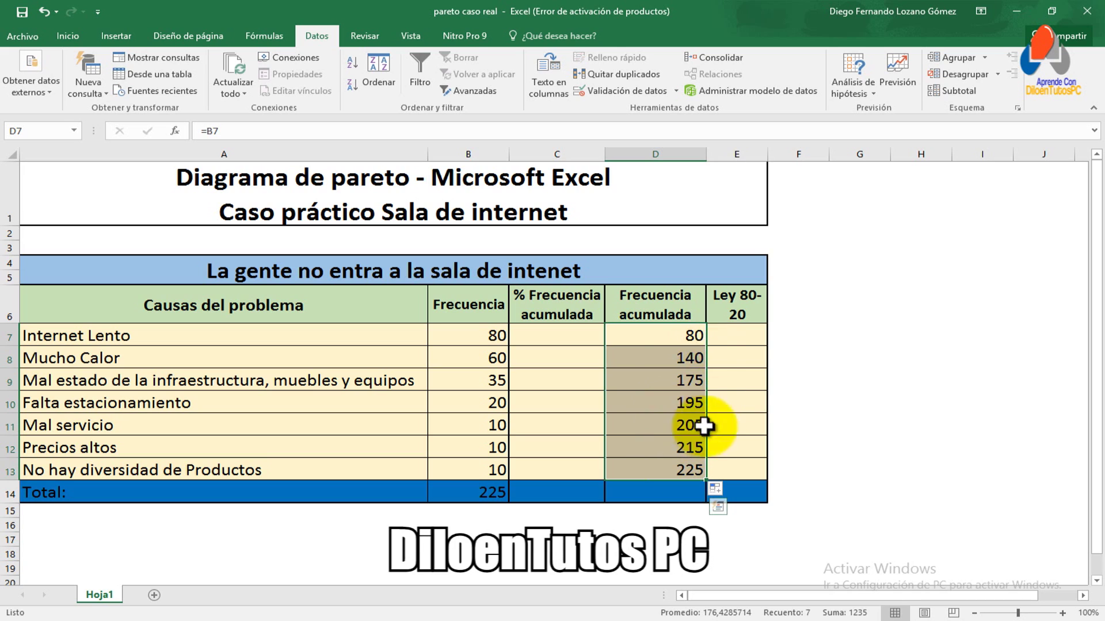
pyautogui.press('Left')
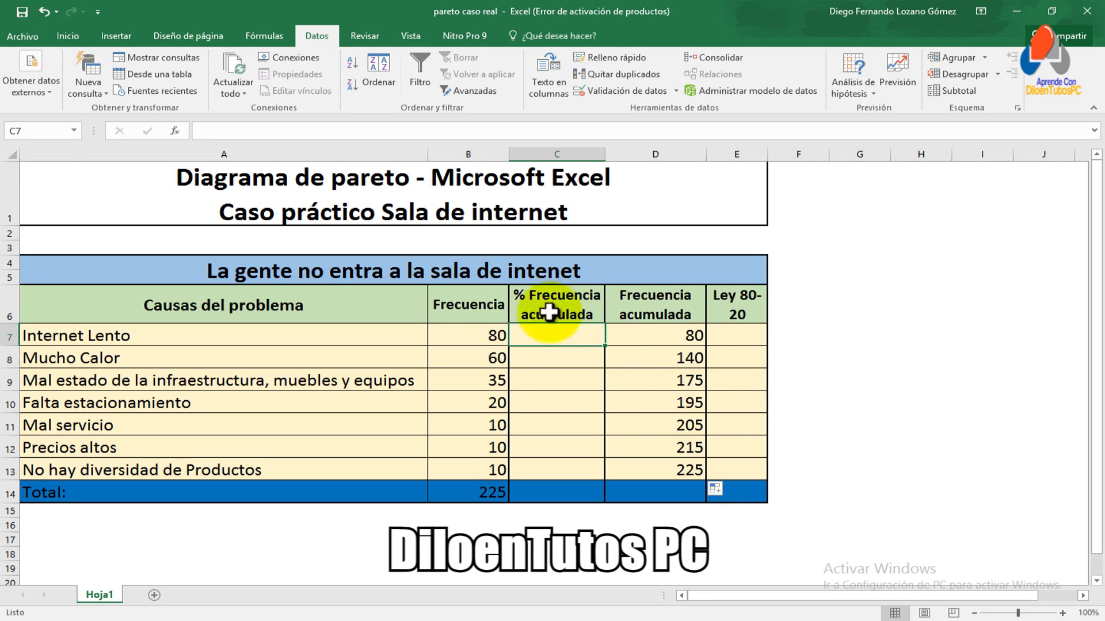
# Enter =D7/$D$13 in C7, with the total reference made absolute.
pyautogui.click(544, 337)
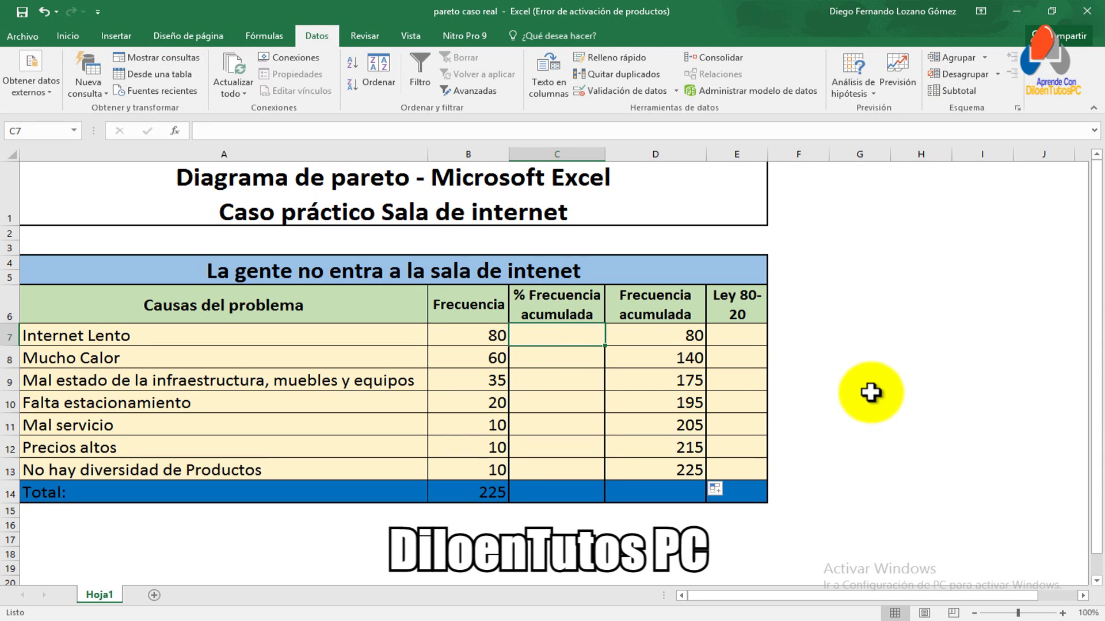
pyautogui.write('=')
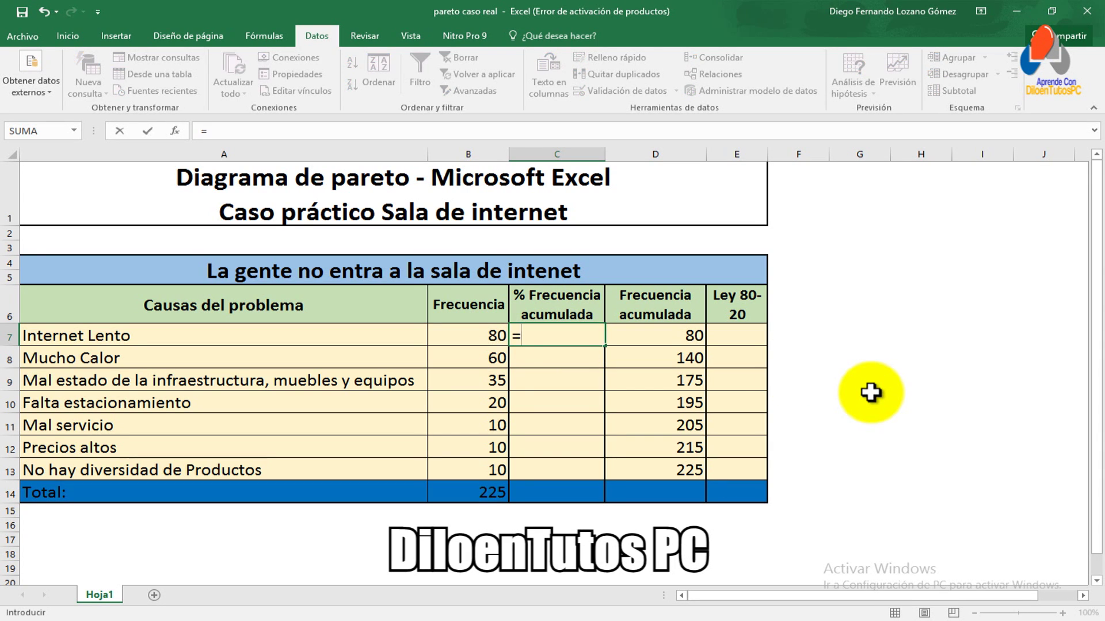
pyautogui.click(643, 338)
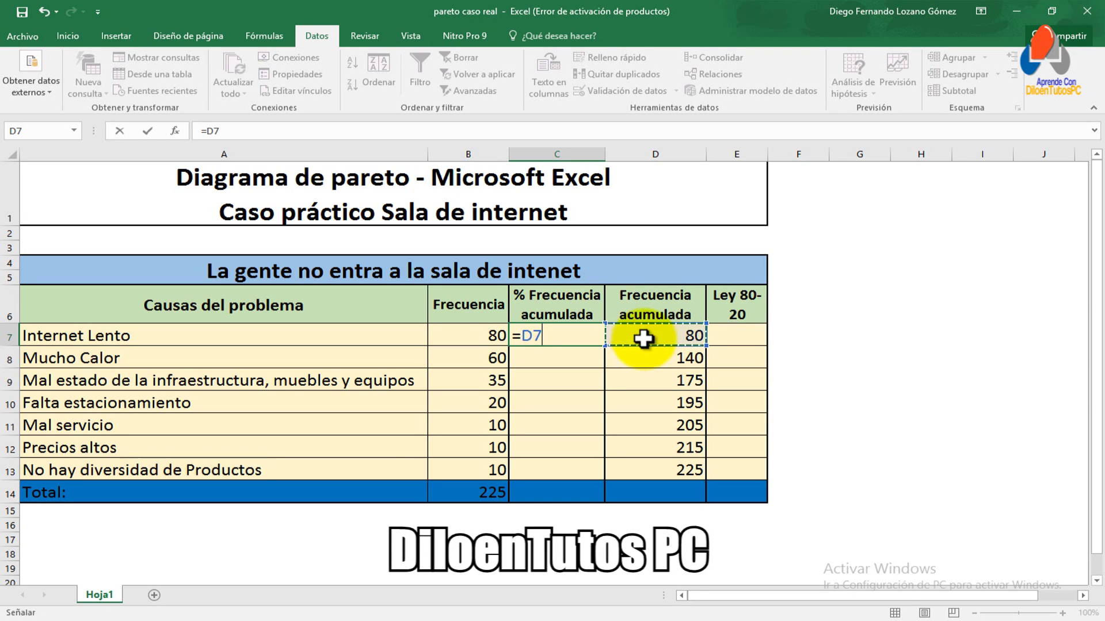
pyautogui.write('/')
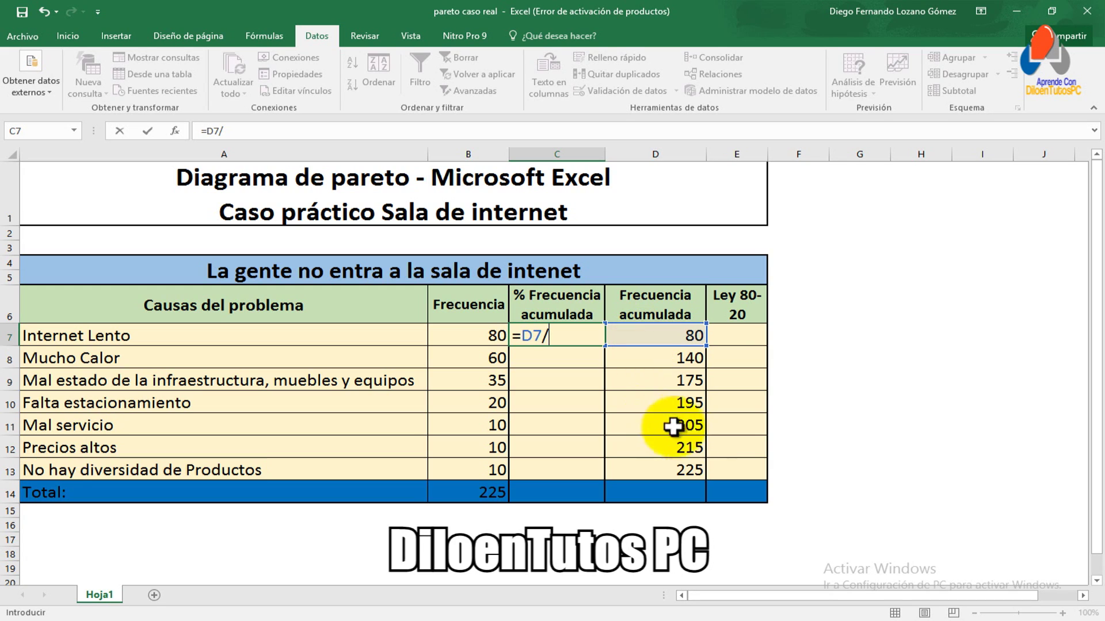
pyautogui.click(653, 469)
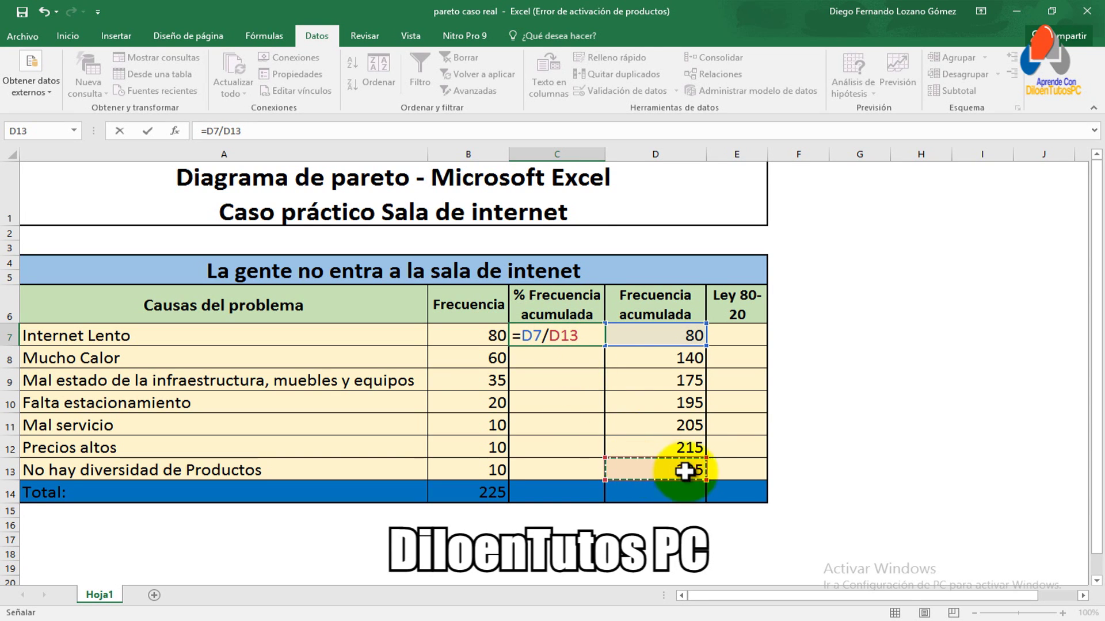
pyautogui.doubleClick(569, 336)
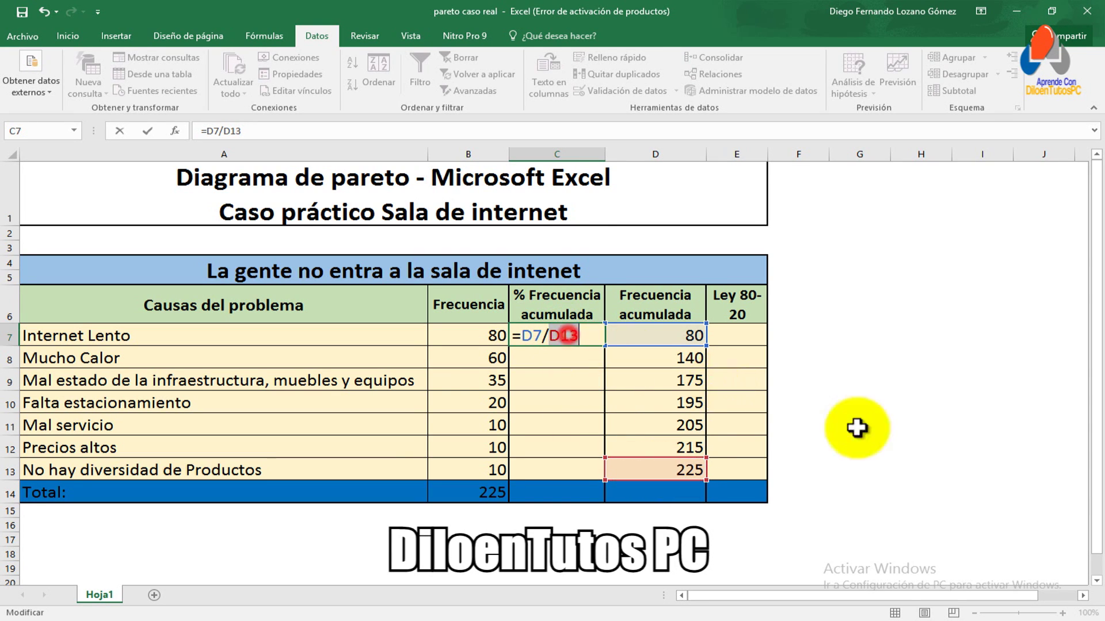
pyautogui.press('F4')
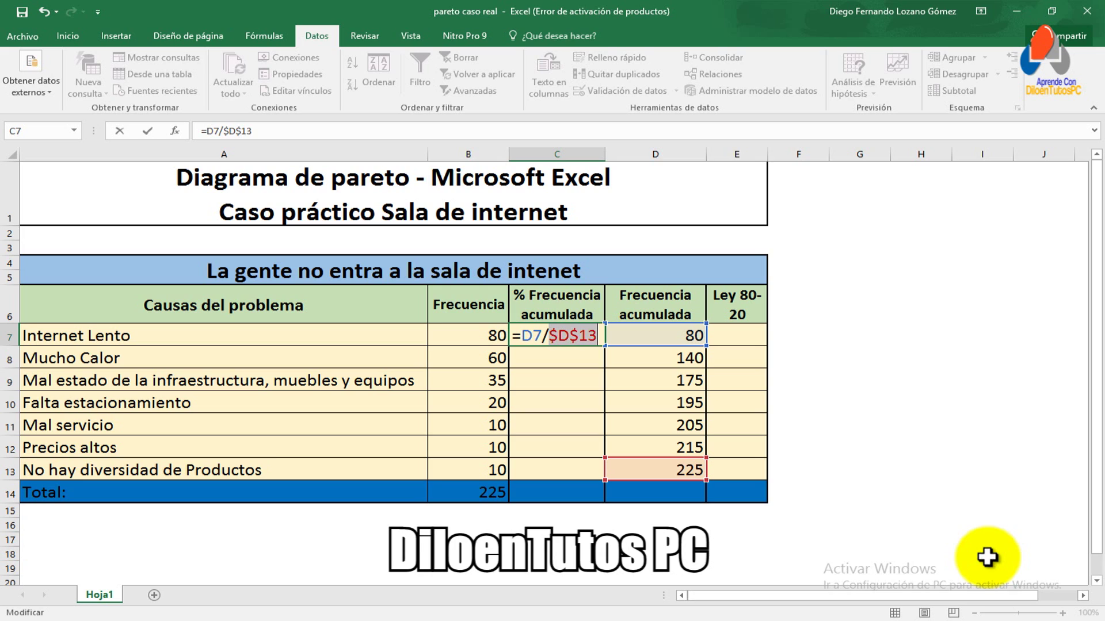
pyautogui.press('Return')
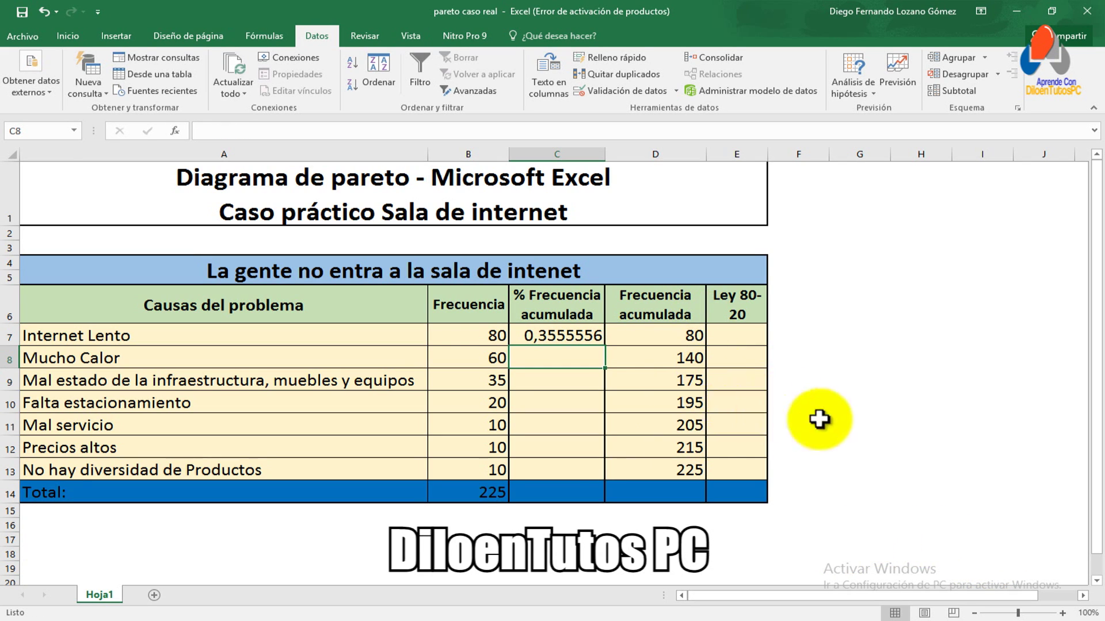
# Fill the formula down to C13 and format it as percentages (36% to 100%).
pyautogui.click(543, 335)
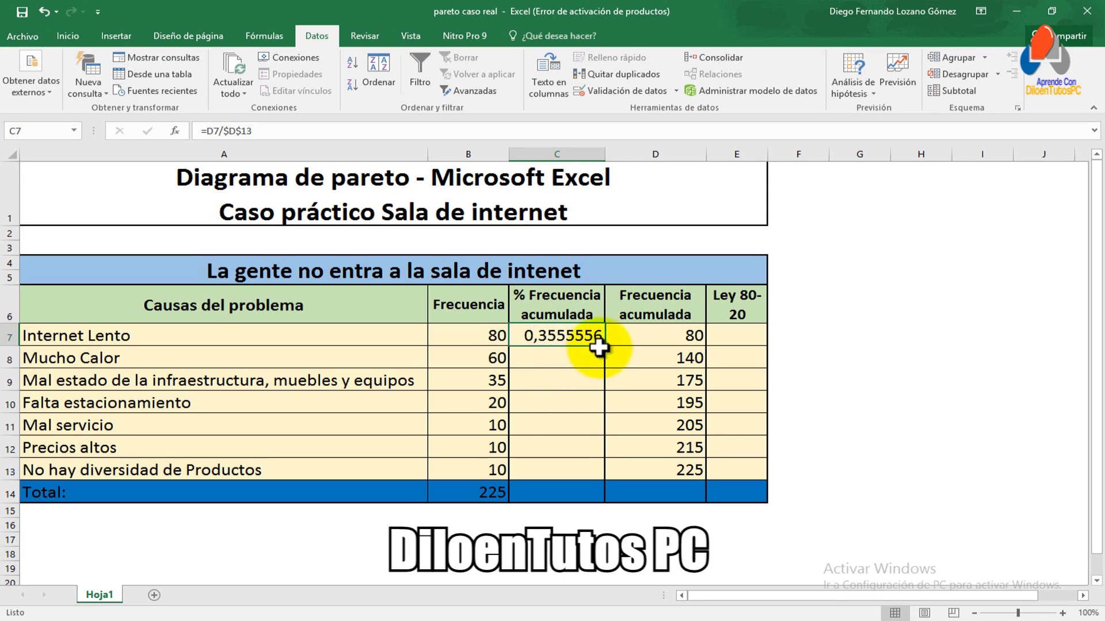
pyautogui.moveTo(605, 345); pyautogui.dragTo(595, 466)
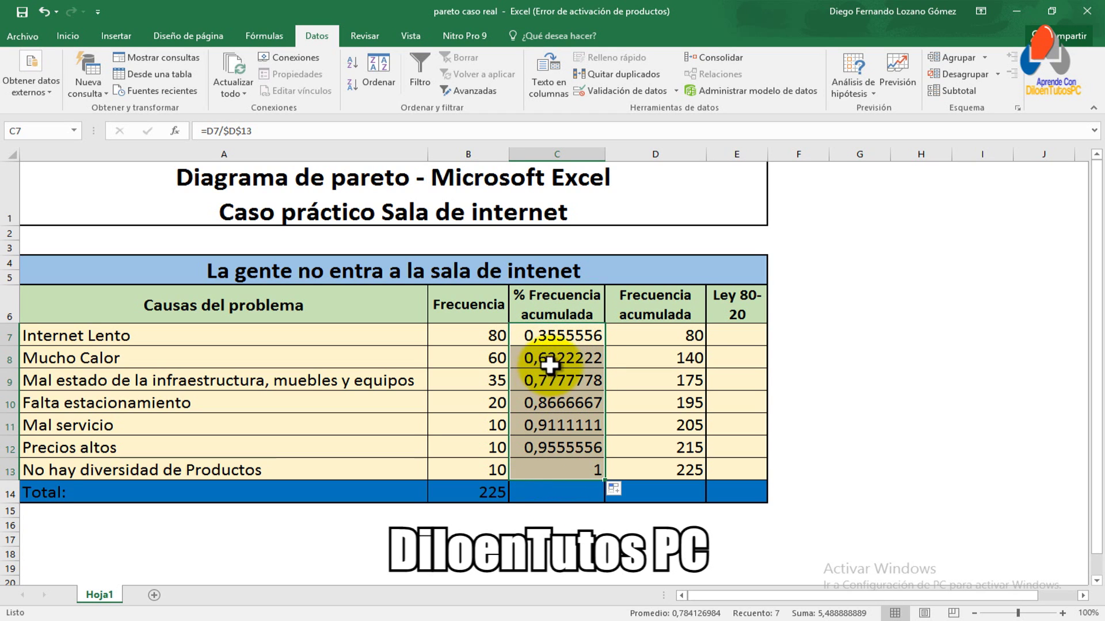
pyautogui.click(63, 36)
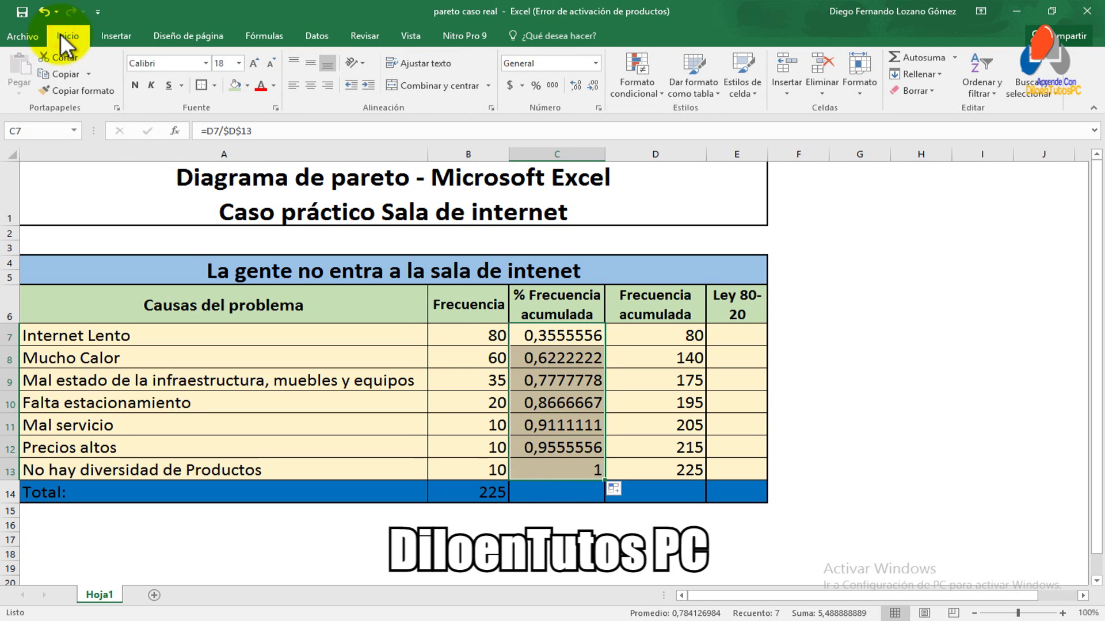
pyautogui.click(533, 85)
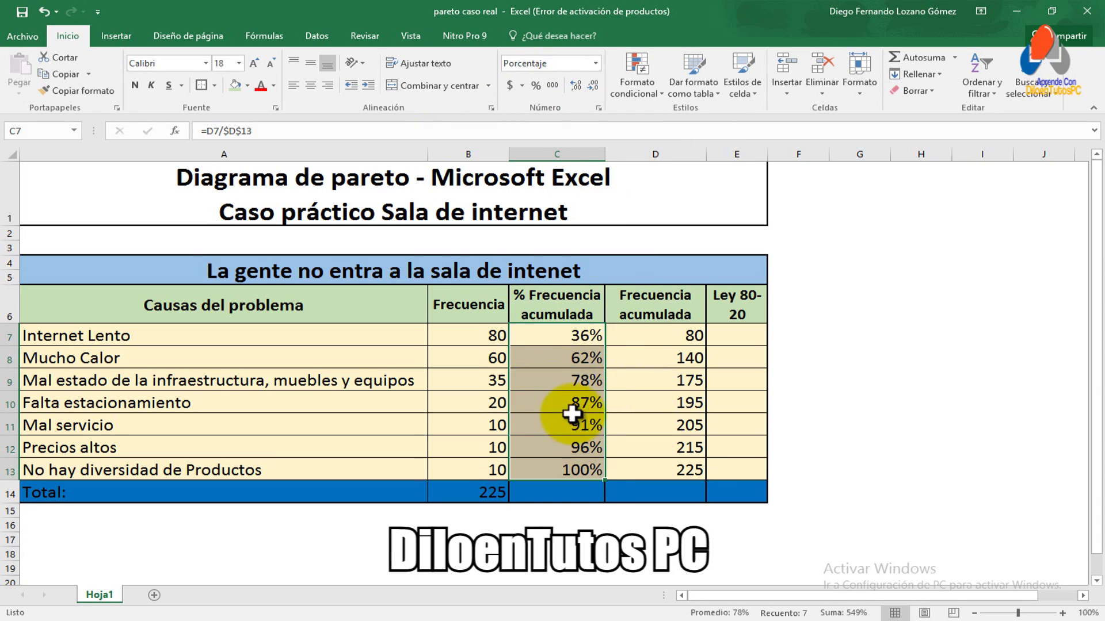
pyautogui.click(559, 338)
pyautogui.moveTo(550, 335); pyautogui.dragTo(552, 469)
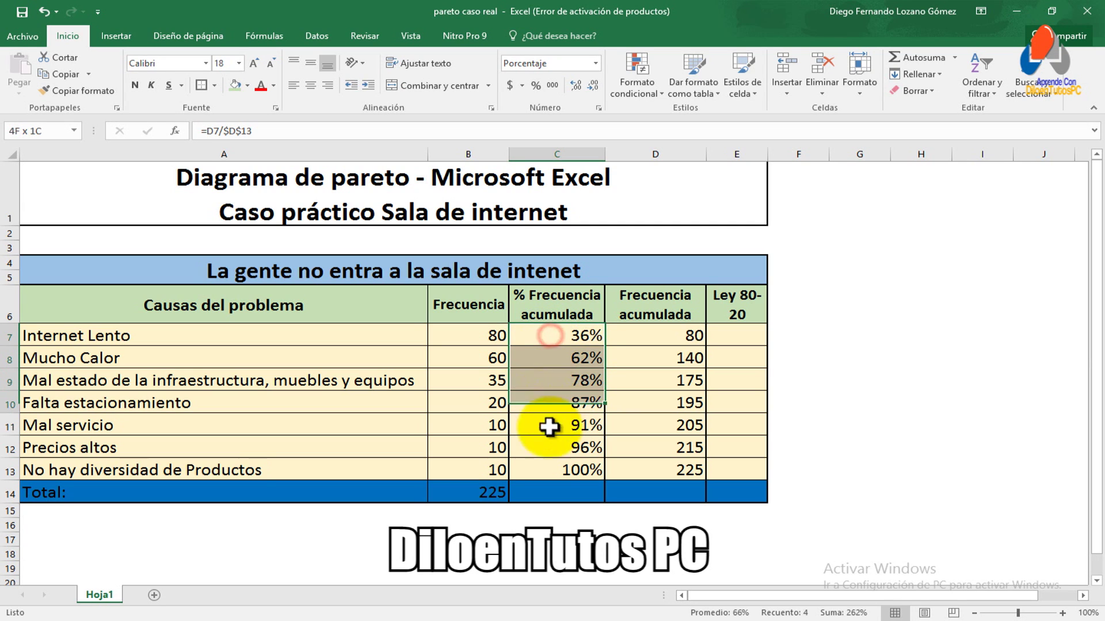
pyautogui.click(543, 338)
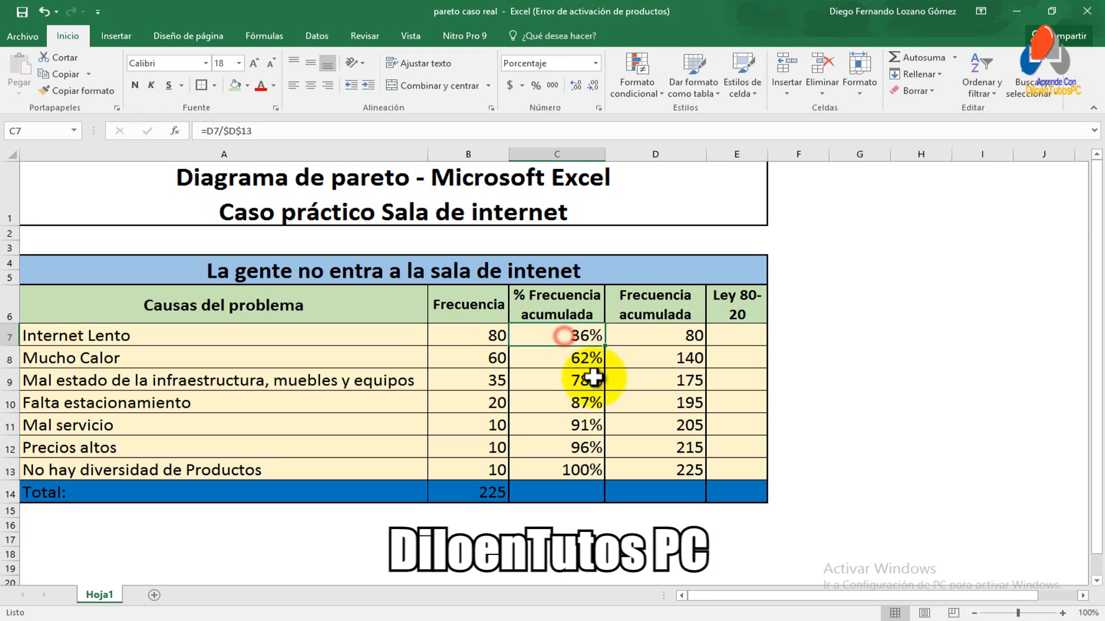
pyautogui.click(725, 337)
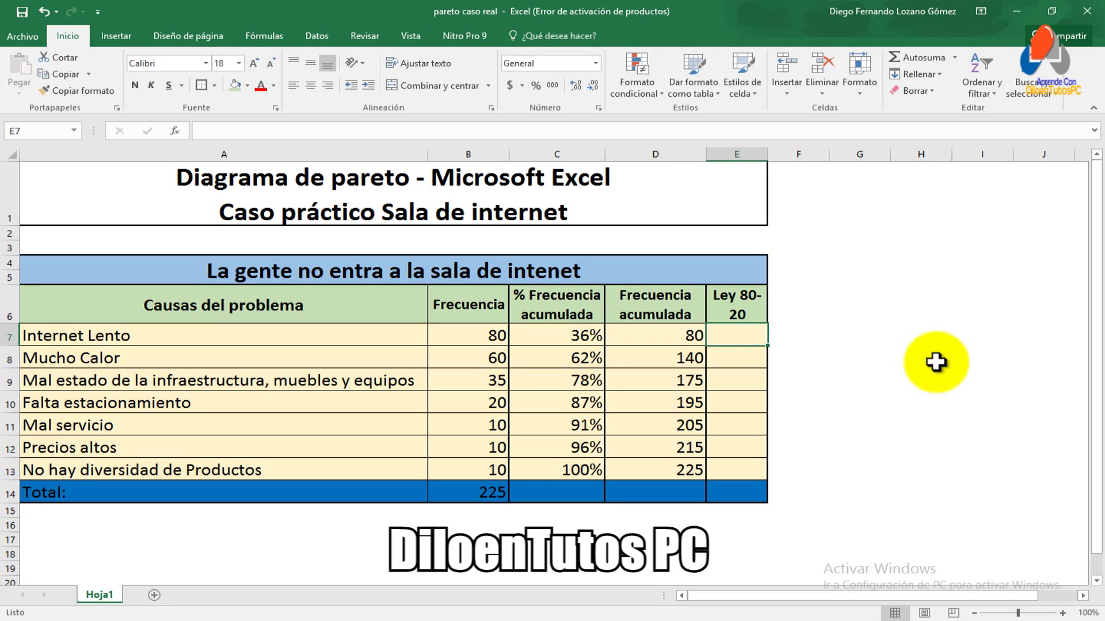
# Enter 80% in E7 and fill it down the Ley 80-20 column to E13.
pyautogui.write('80')
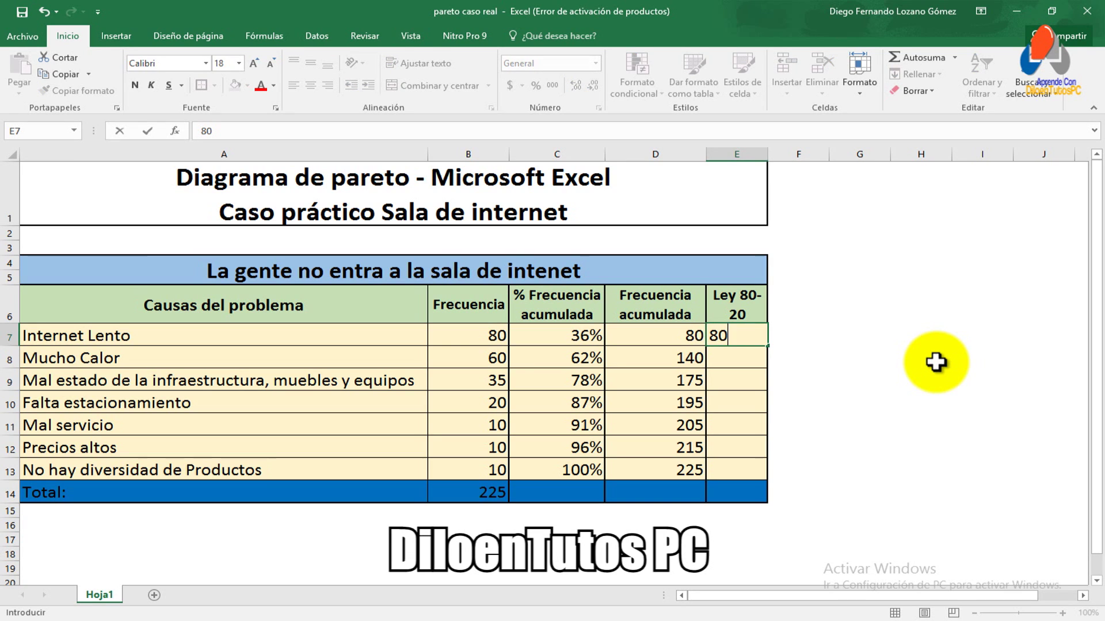
pyautogui.press('Return')
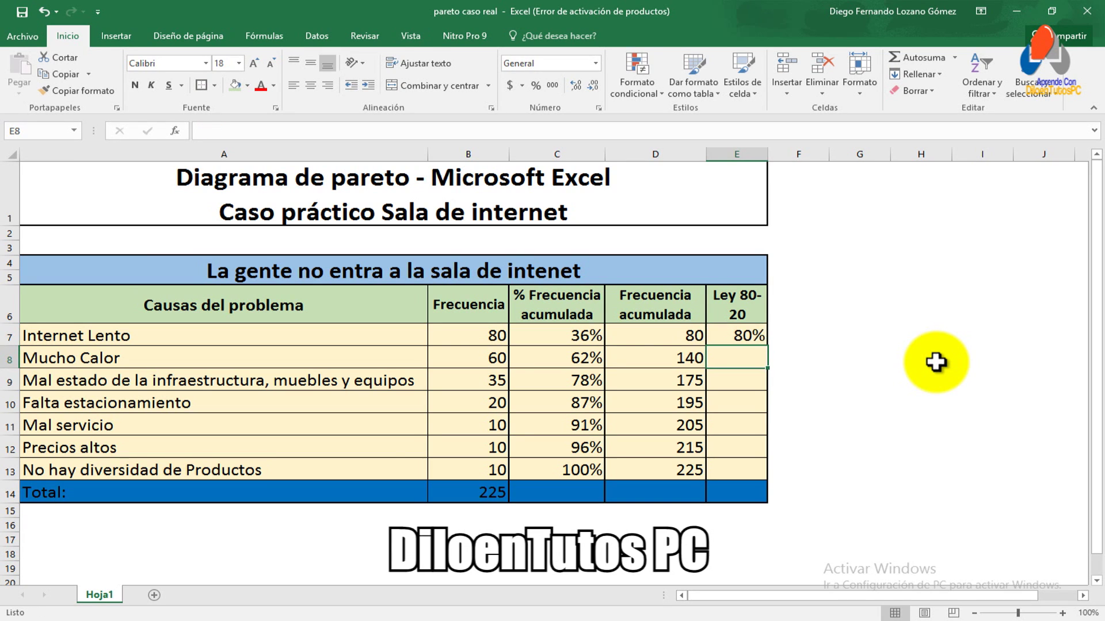
pyautogui.click(725, 335)
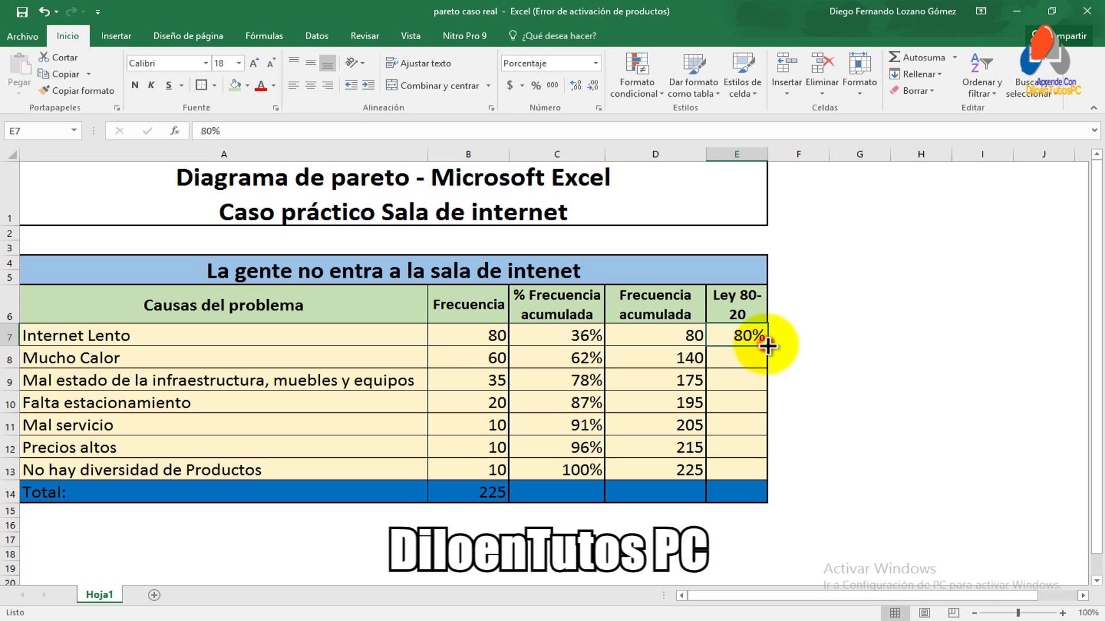
pyautogui.moveTo(766, 345); pyautogui.dragTo(758, 479)
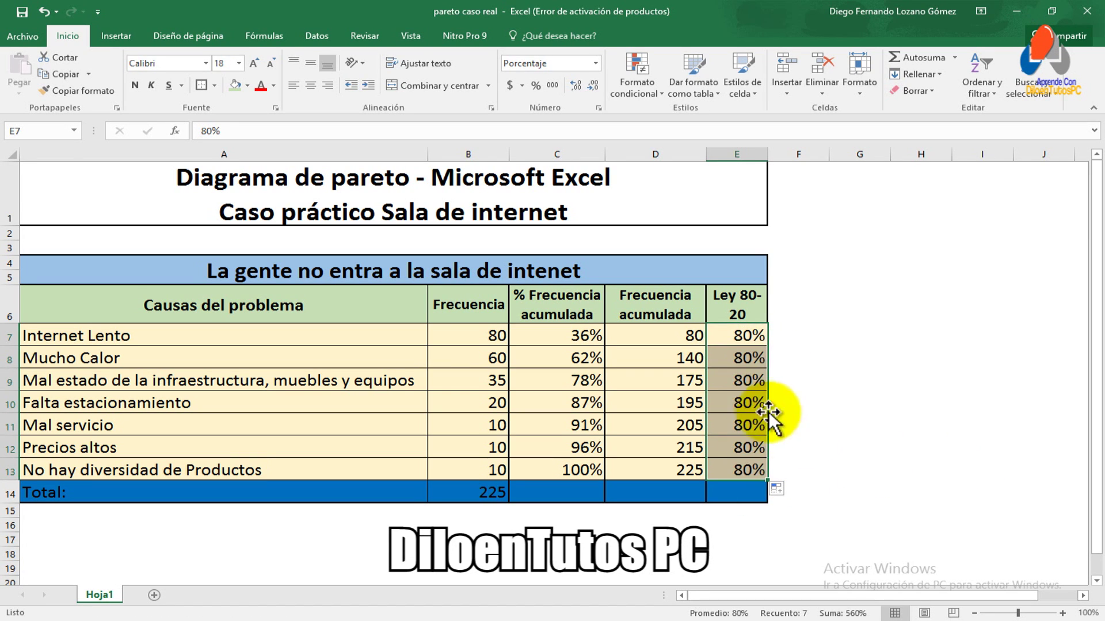
pyautogui.click(740, 331)
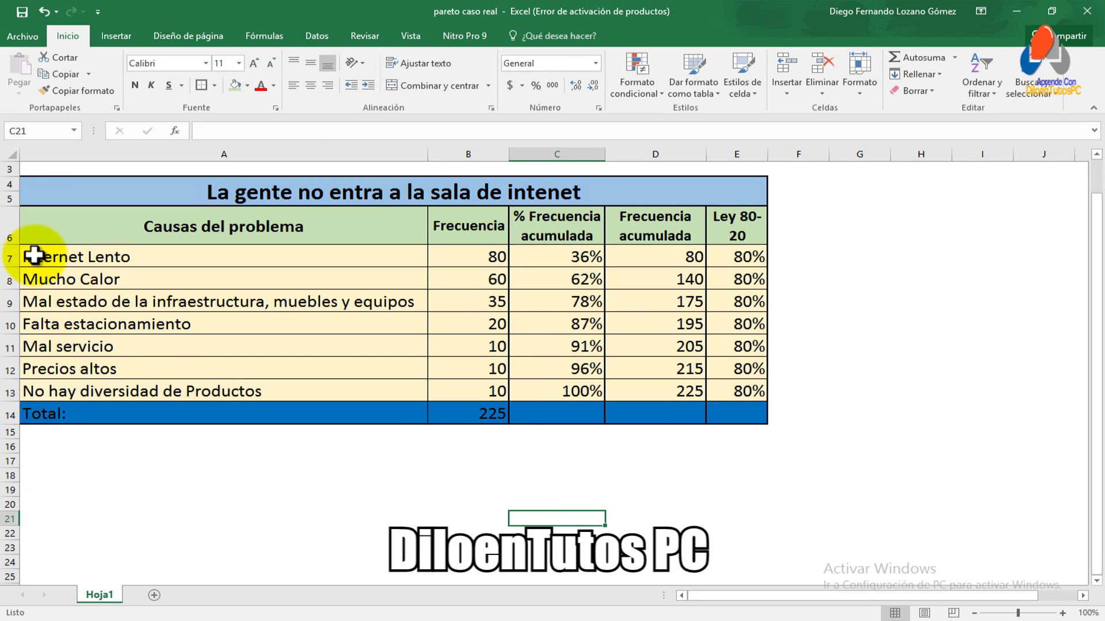
pyautogui.moveTo(33, 256); pyautogui.dragTo(453, 260)
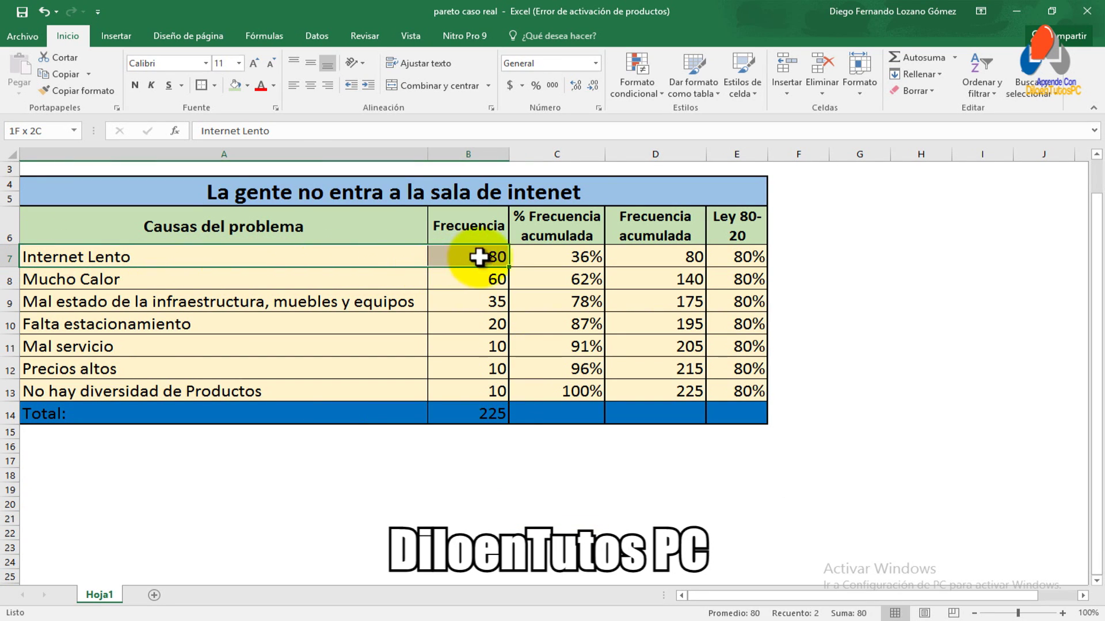
# Insert a clustered column chart of A7:C13 and place it right of the table.
pyautogui.moveTo(453, 260); pyautogui.dragTo(570, 257)
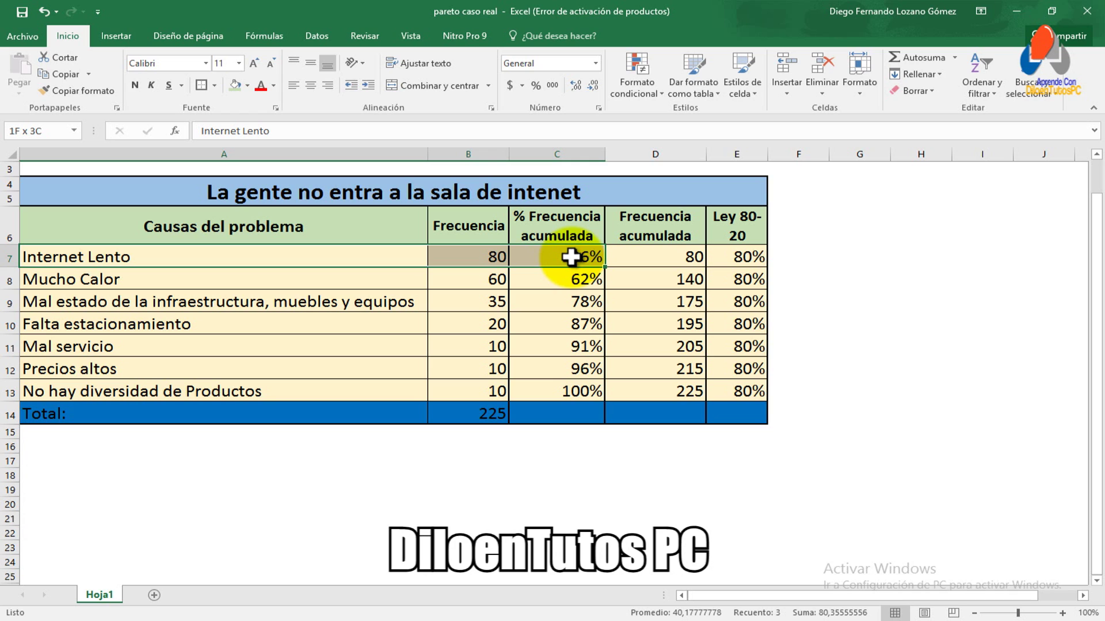
pyautogui.moveTo(571, 260); pyautogui.dragTo(581, 387)
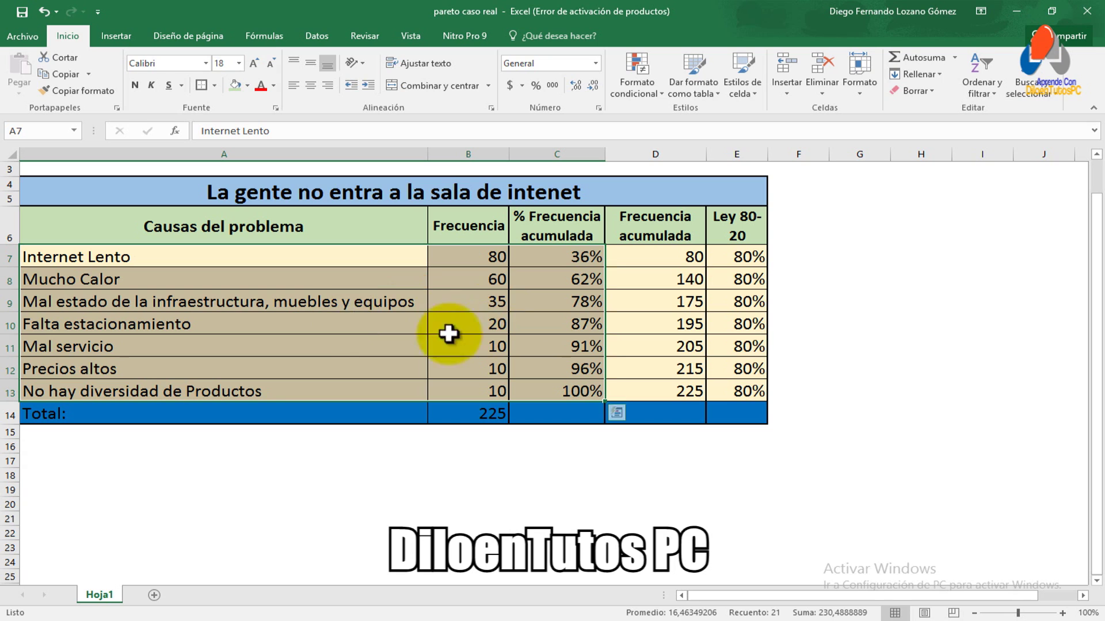
pyautogui.click(116, 35)
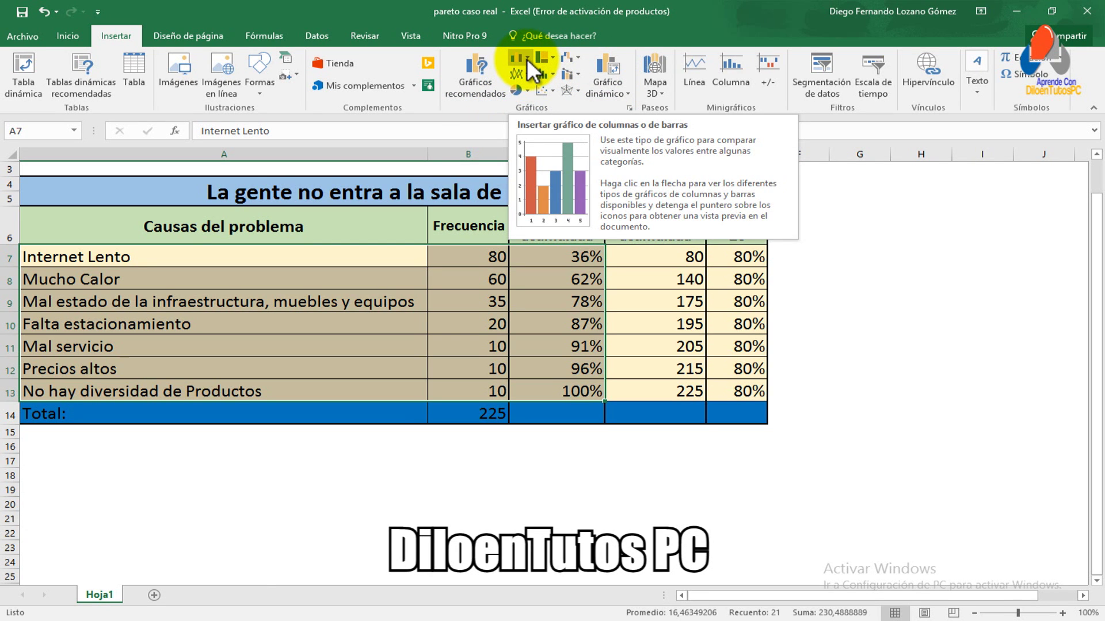
pyautogui.click(526, 58)
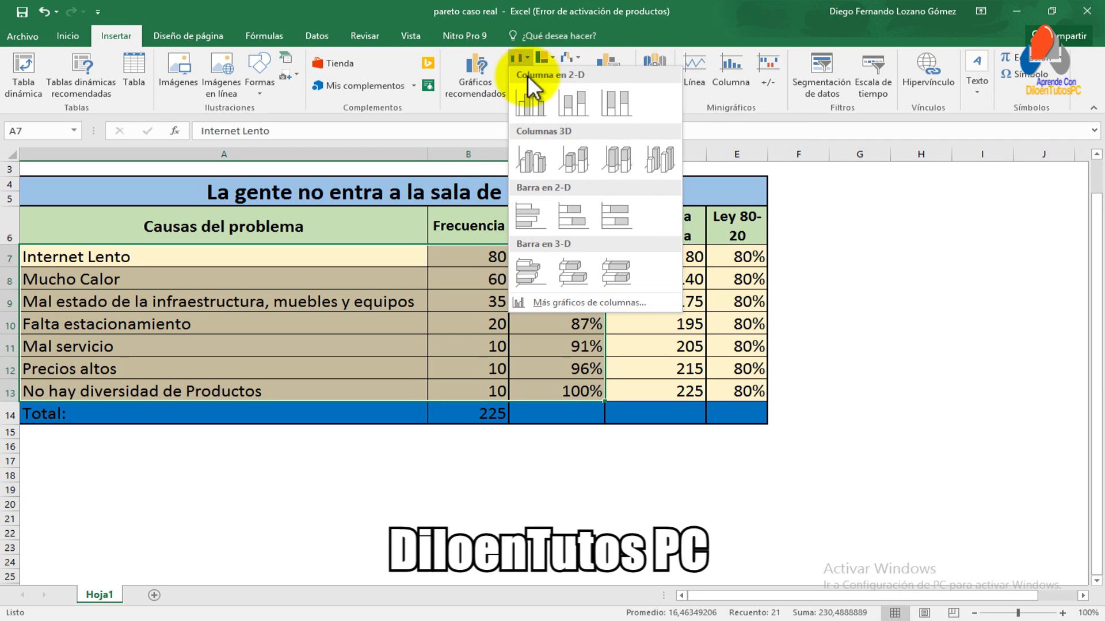
pyautogui.click(529, 105)
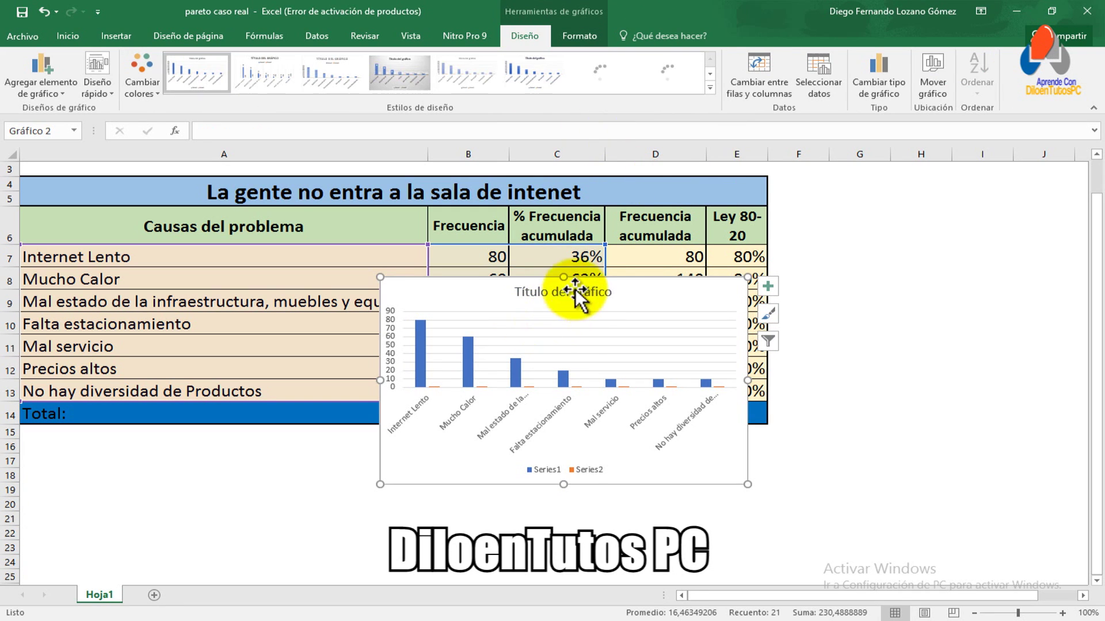
pyautogui.moveTo(596, 280); pyautogui.dragTo(703, 234)
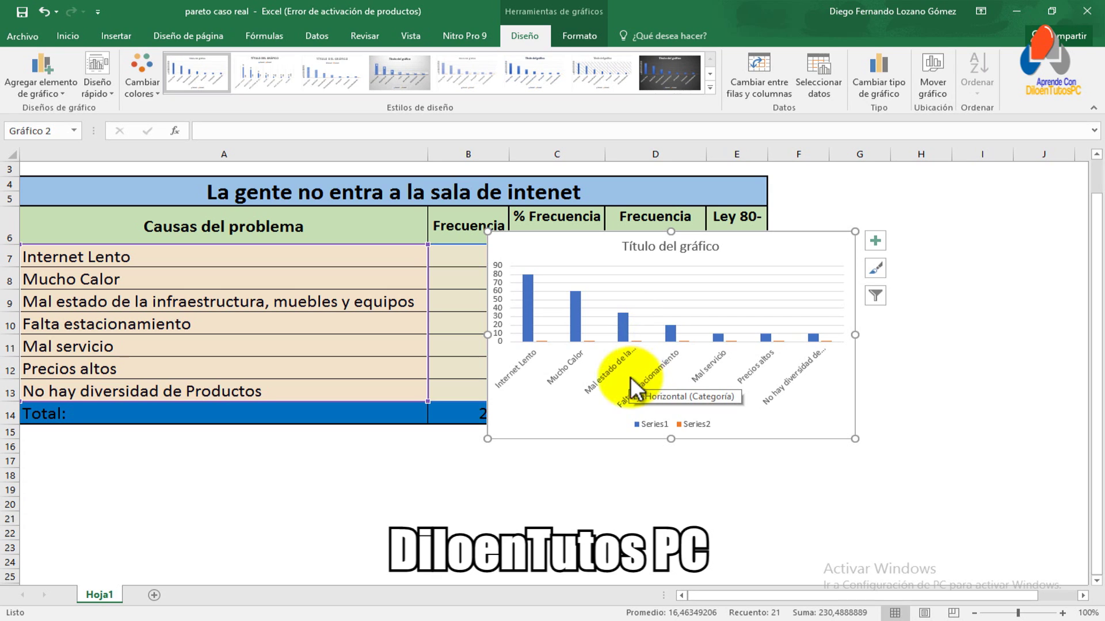
pyautogui.click(529, 301)
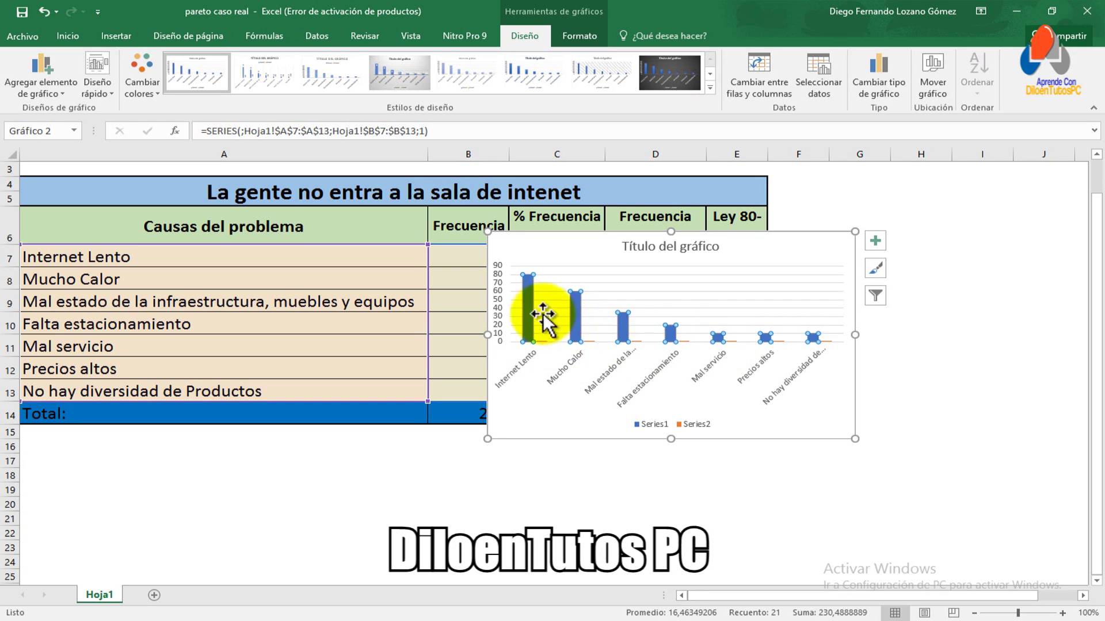
pyautogui.rightClick(526, 300)
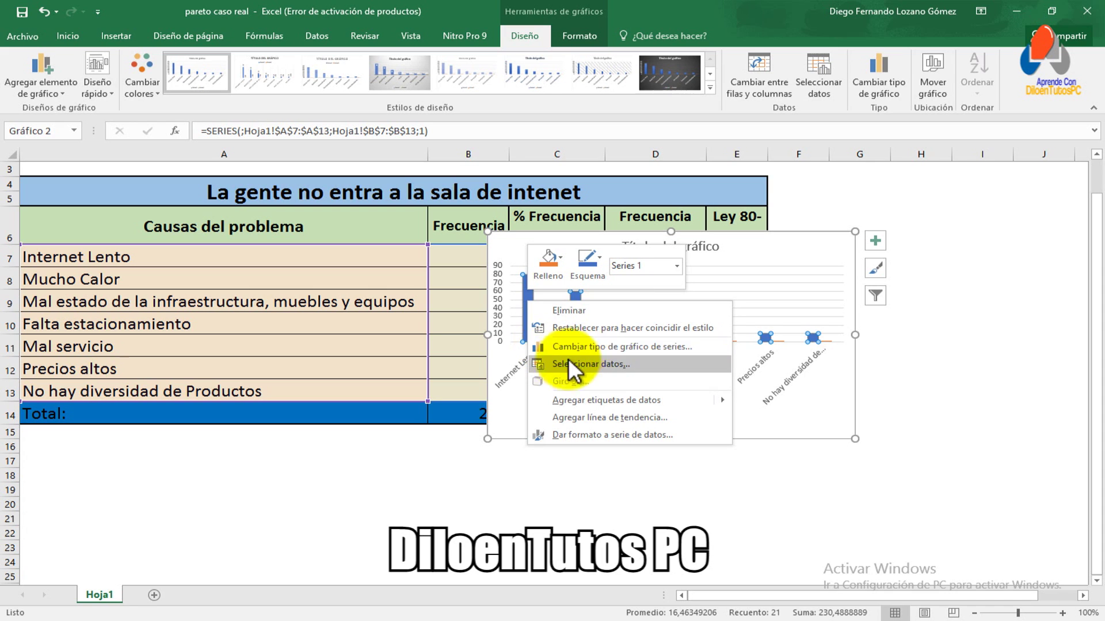
# Make Series2 a stacked line with markers on the secondary axis in a combo chart.
pyautogui.click(627, 347)
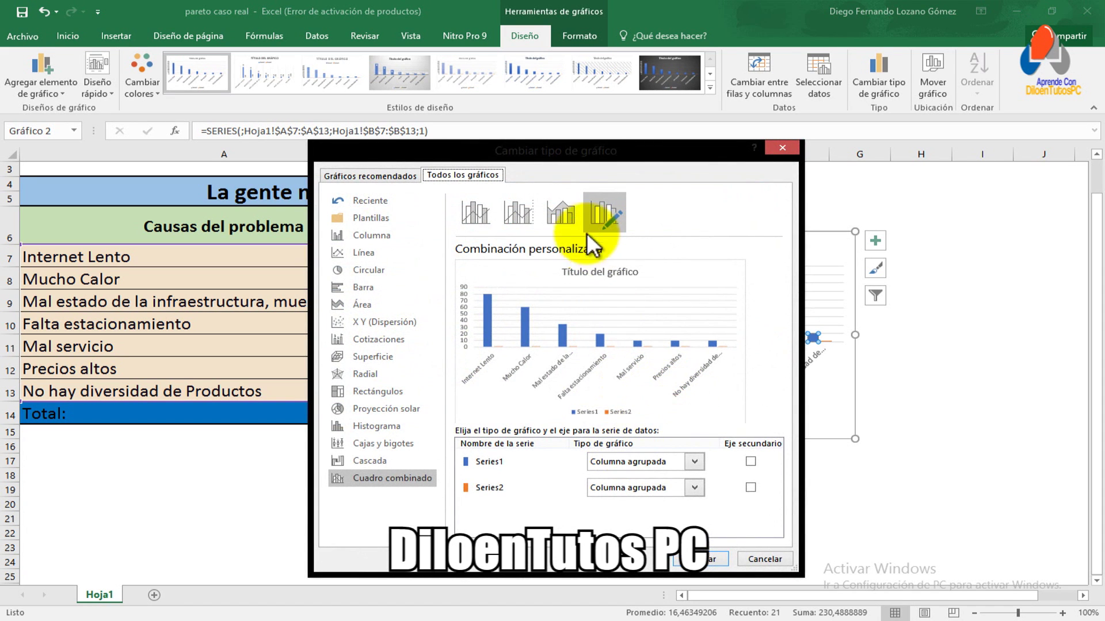
pyautogui.moveTo(582, 156); pyautogui.dragTo(709, 141)
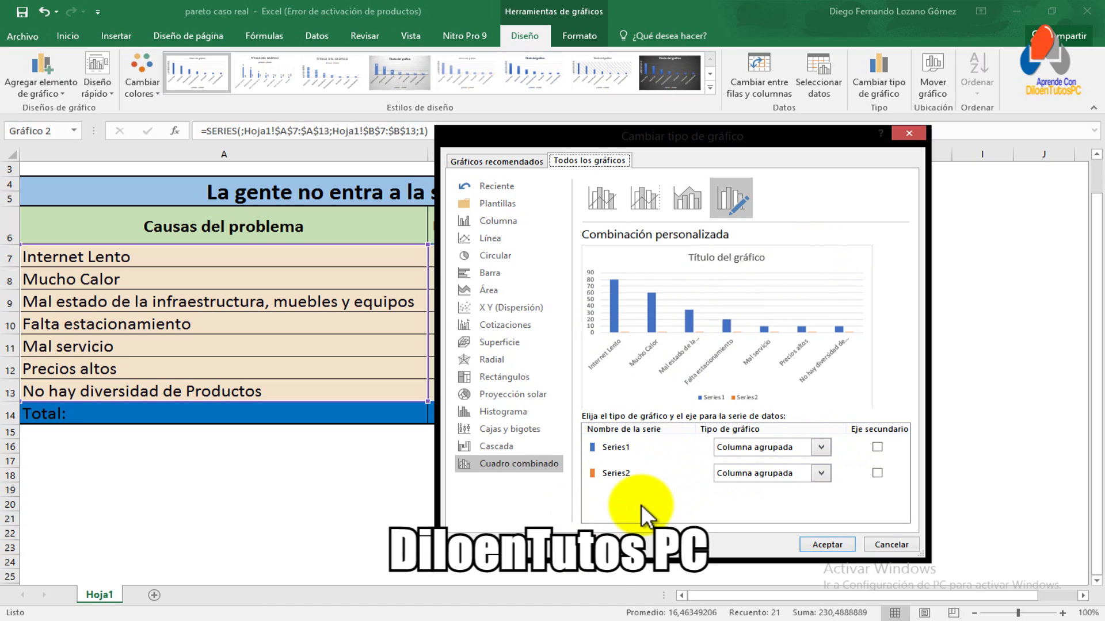
pyautogui.click(820, 475)
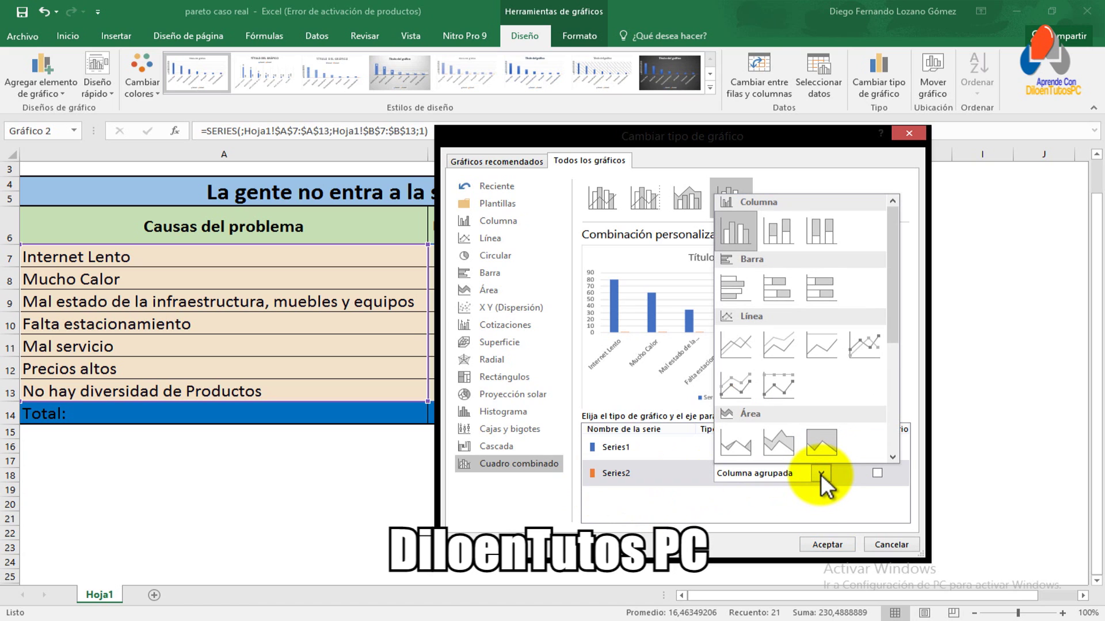
pyautogui.click(734, 383)
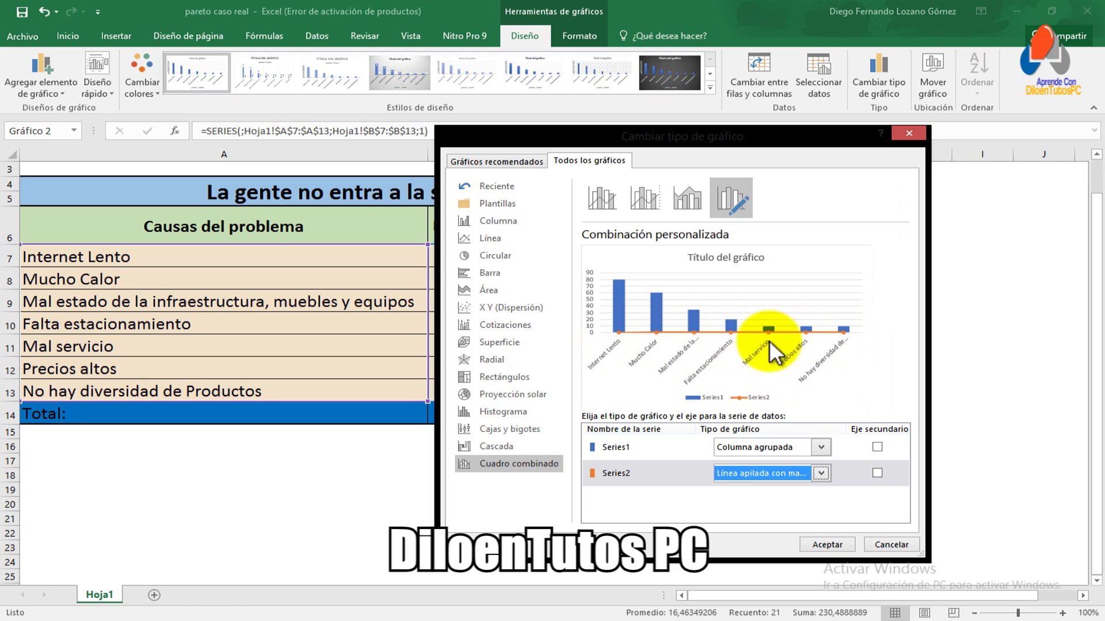
pyautogui.click(877, 473)
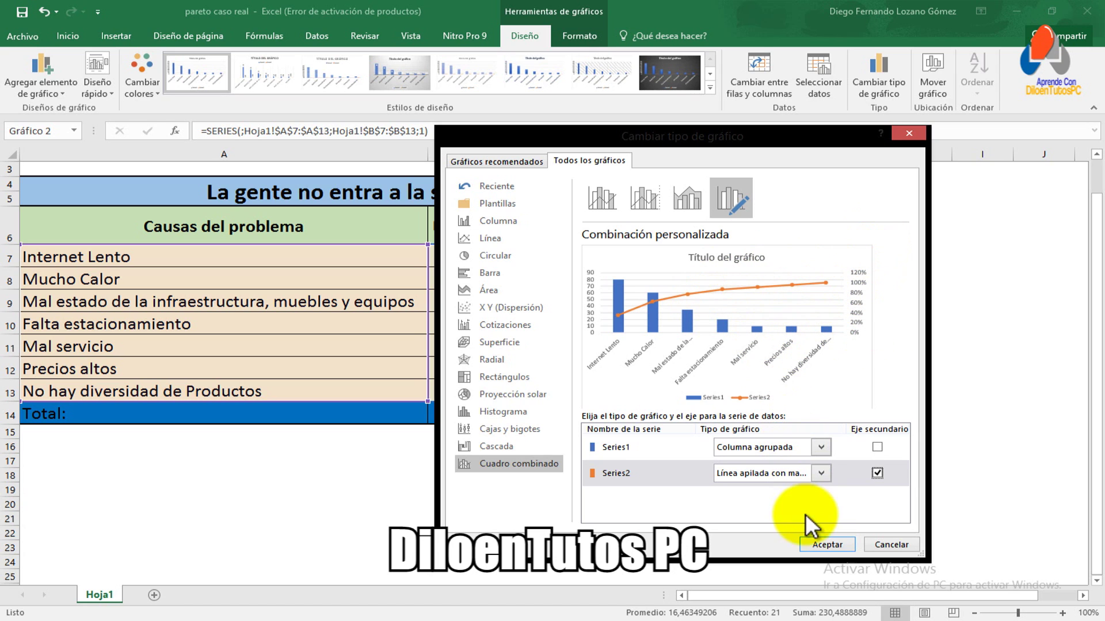
pyautogui.click(826, 544)
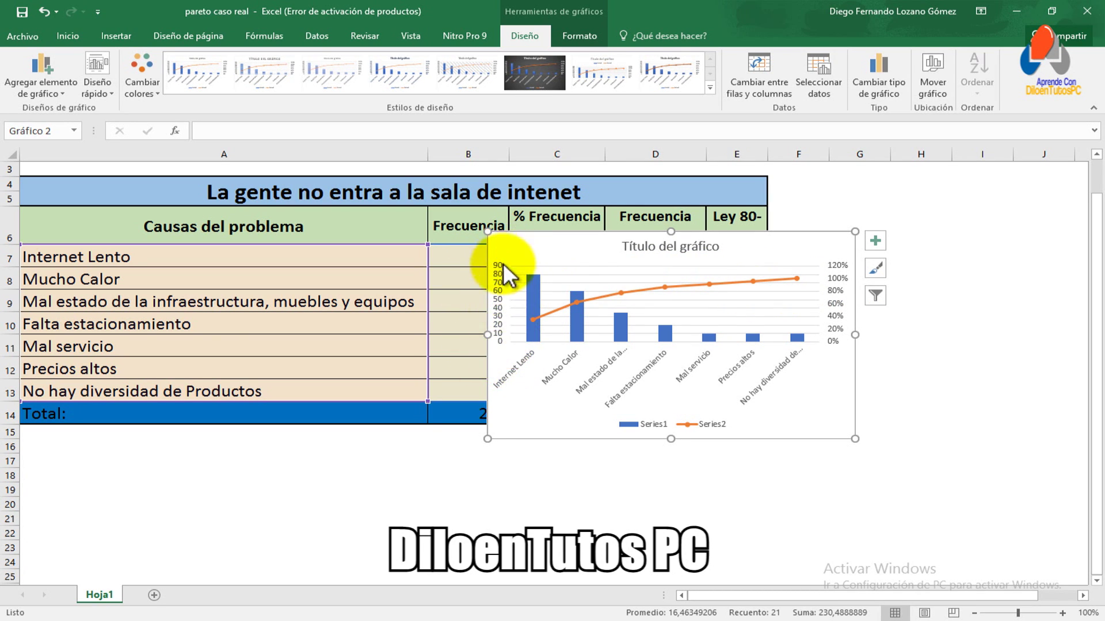
# Set the frequency axis bounds to minimum 0 and maximum 225.
pyautogui.moveTo(494, 325); pyautogui.dragTo(643, 320)
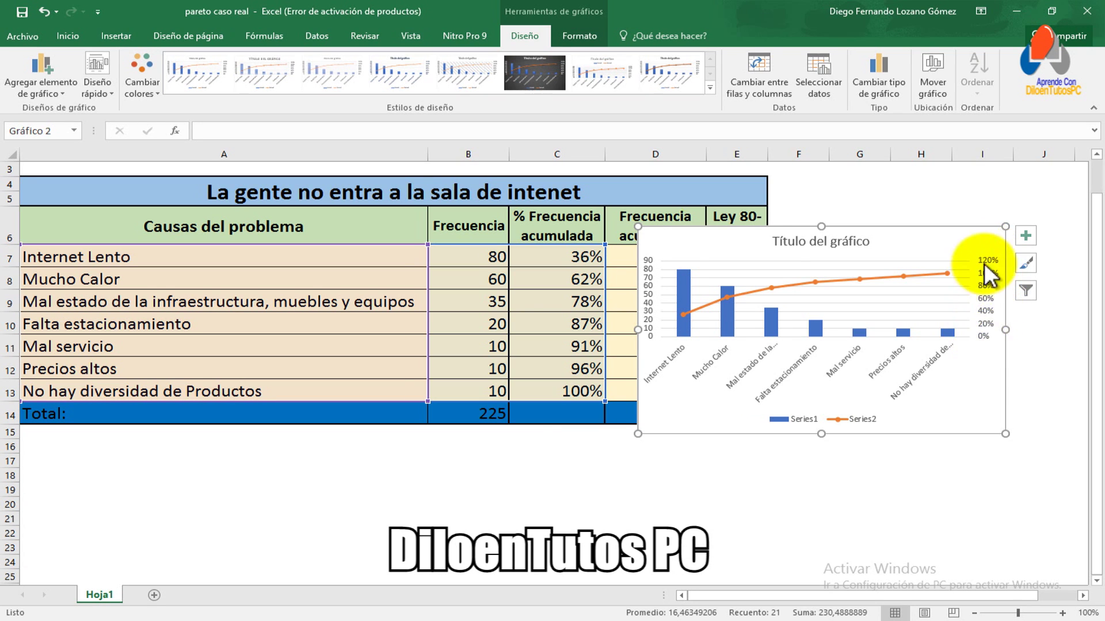
pyautogui.moveTo(984, 264); pyautogui.dragTo(760, 267)
pyautogui.doubleClick(422, 301)
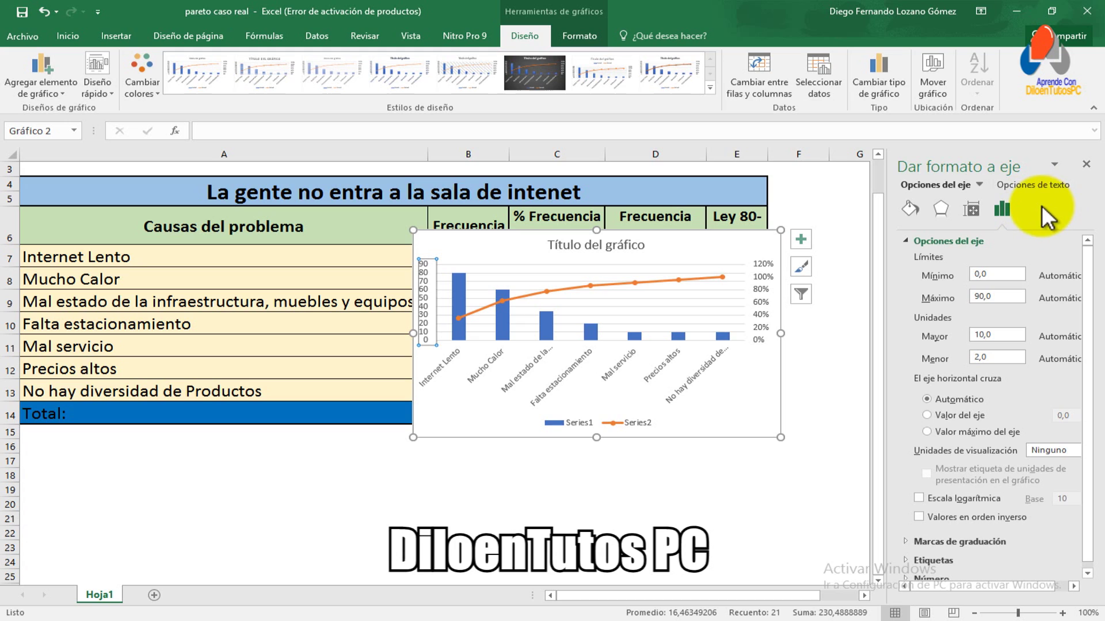
pyautogui.click(997, 274)
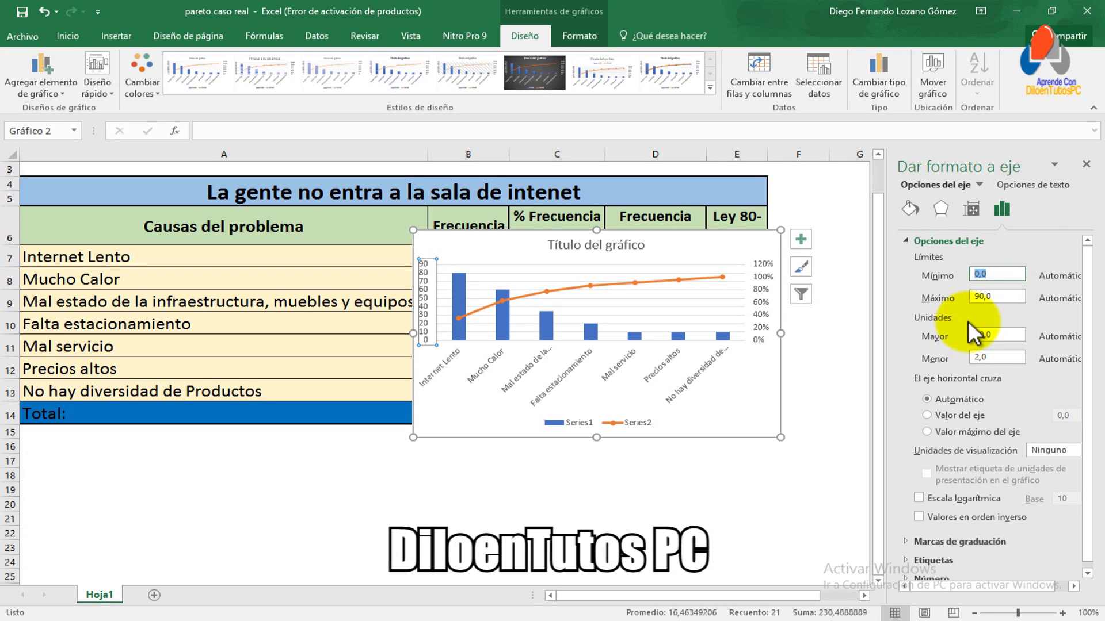
pyautogui.write('0')
pyautogui.click(1007, 297)
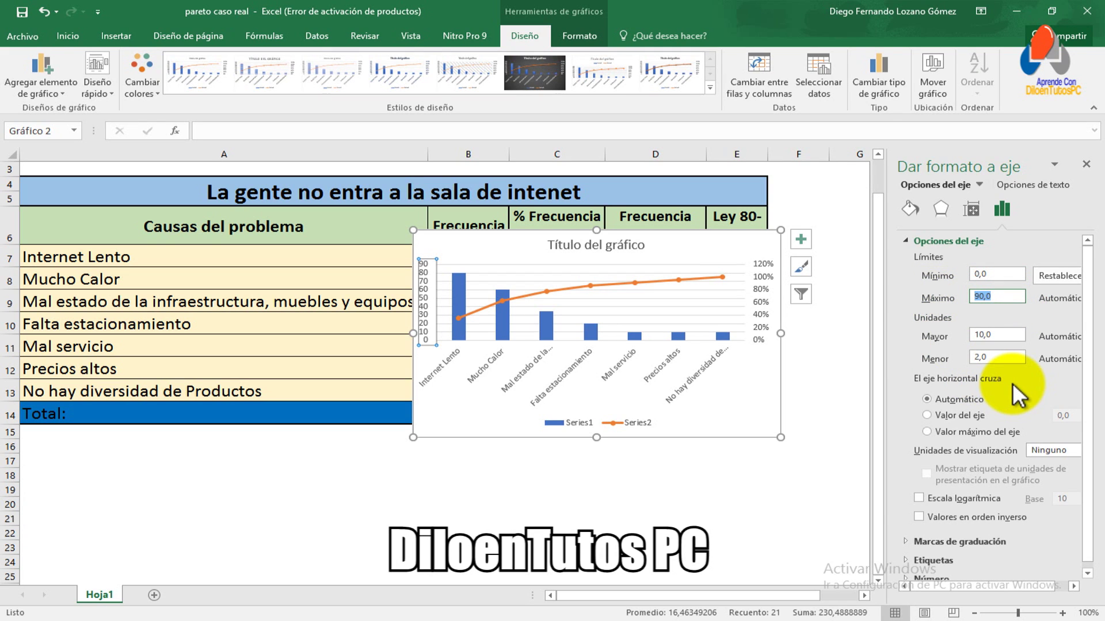
pyautogui.write('2')
pyautogui.write('25')
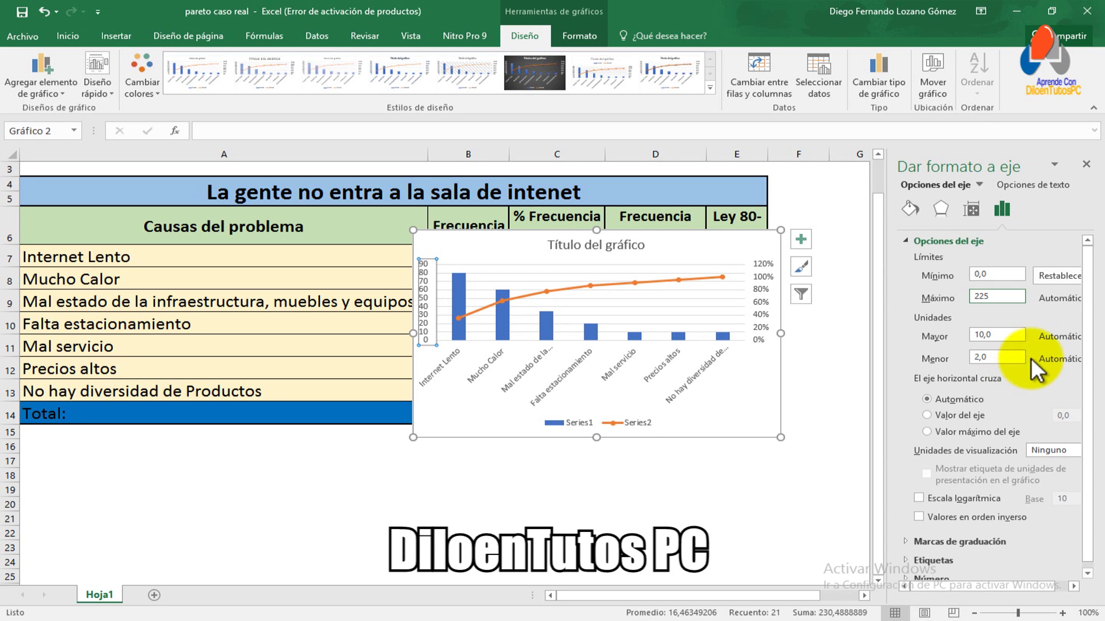
pyautogui.moveTo(641, 242)
pyautogui.mouseDown()
pyautogui.moveTo(586, 211)
pyautogui.moveTo(586, 148)
pyautogui.mouseUp()
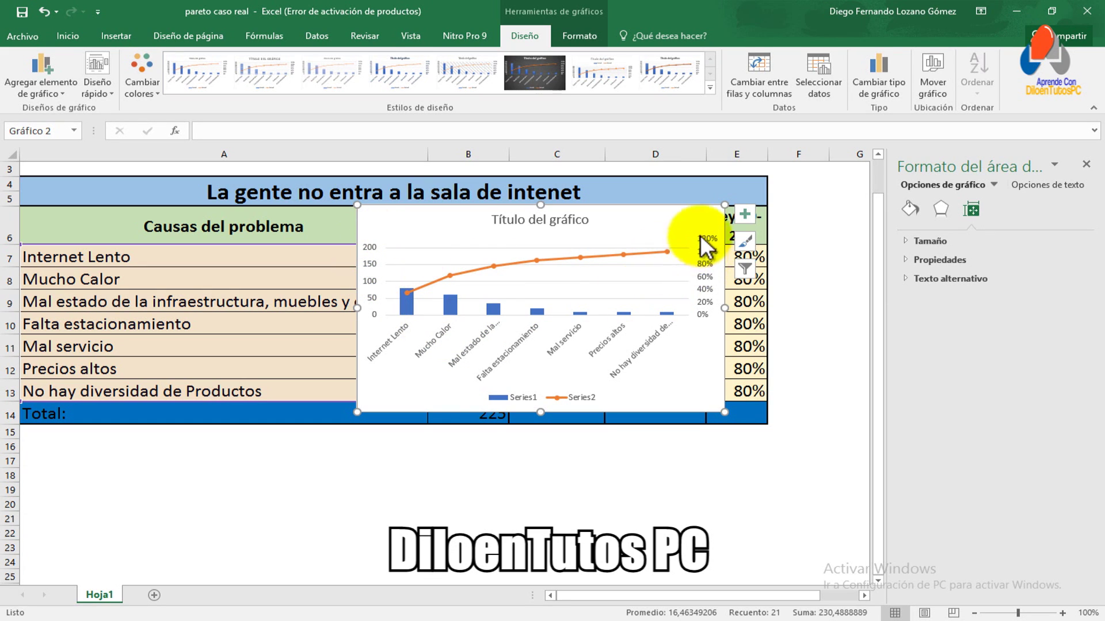
# Set the secondary percentage axis maximum to 1 (100%) instead of 1,2.
pyautogui.click(704, 262)
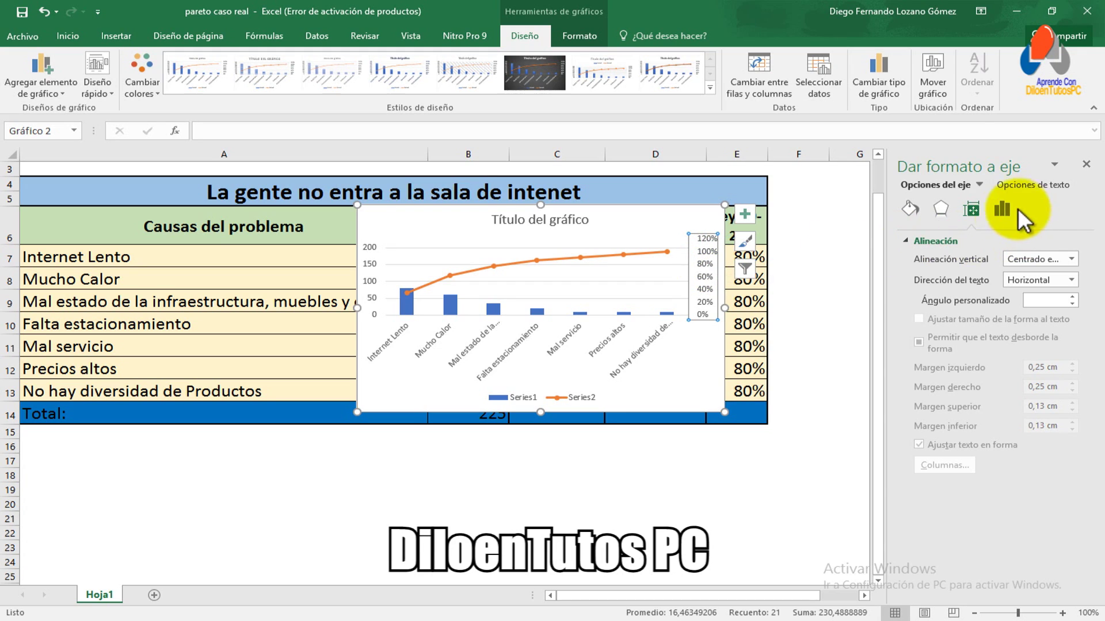
pyautogui.click(1002, 209)
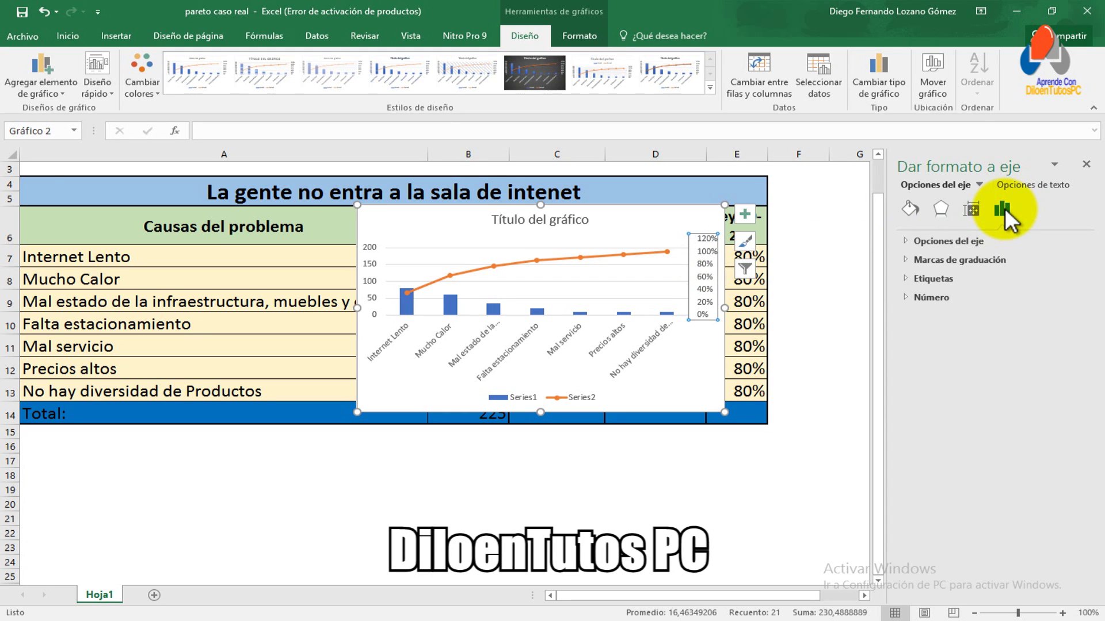
pyautogui.click(932, 239)
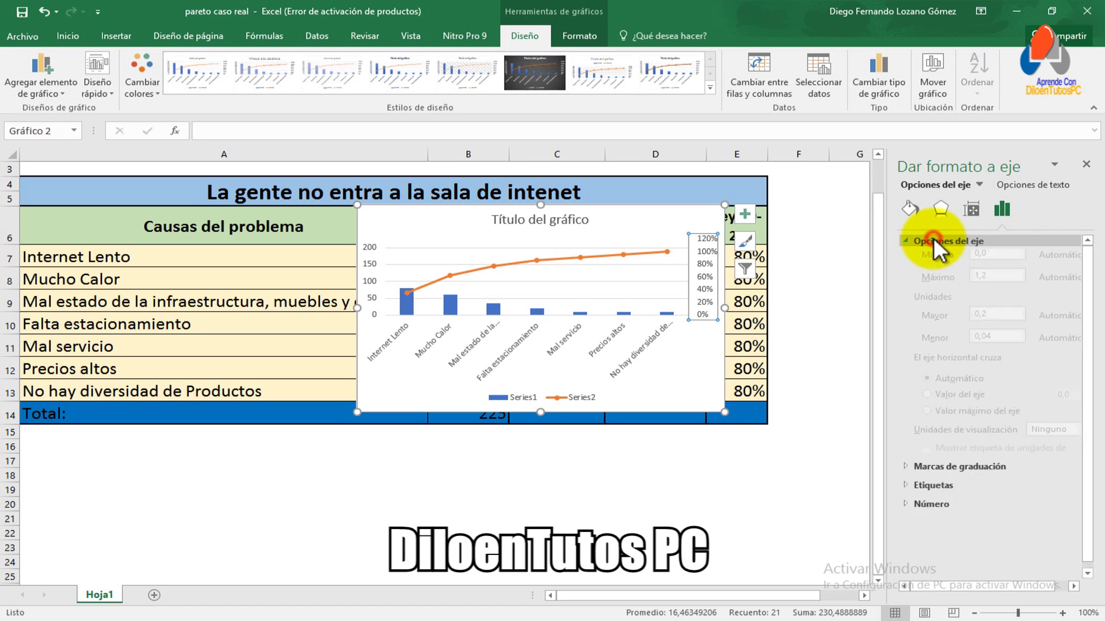
pyautogui.click(993, 274)
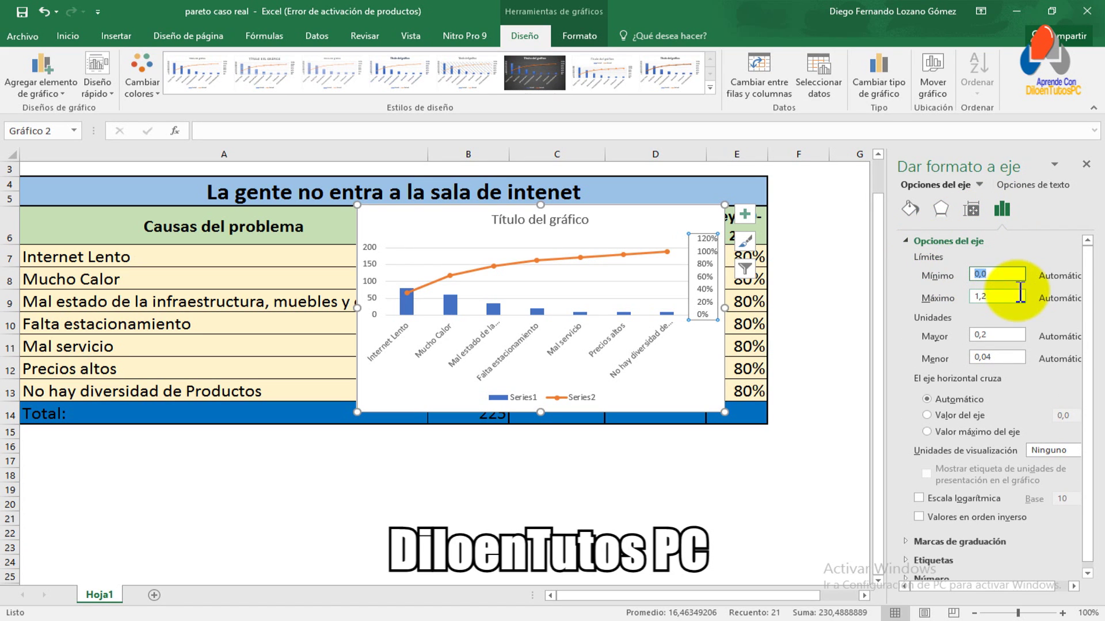
pyautogui.write('0')
pyautogui.moveTo(1002, 296); pyautogui.dragTo(939, 304)
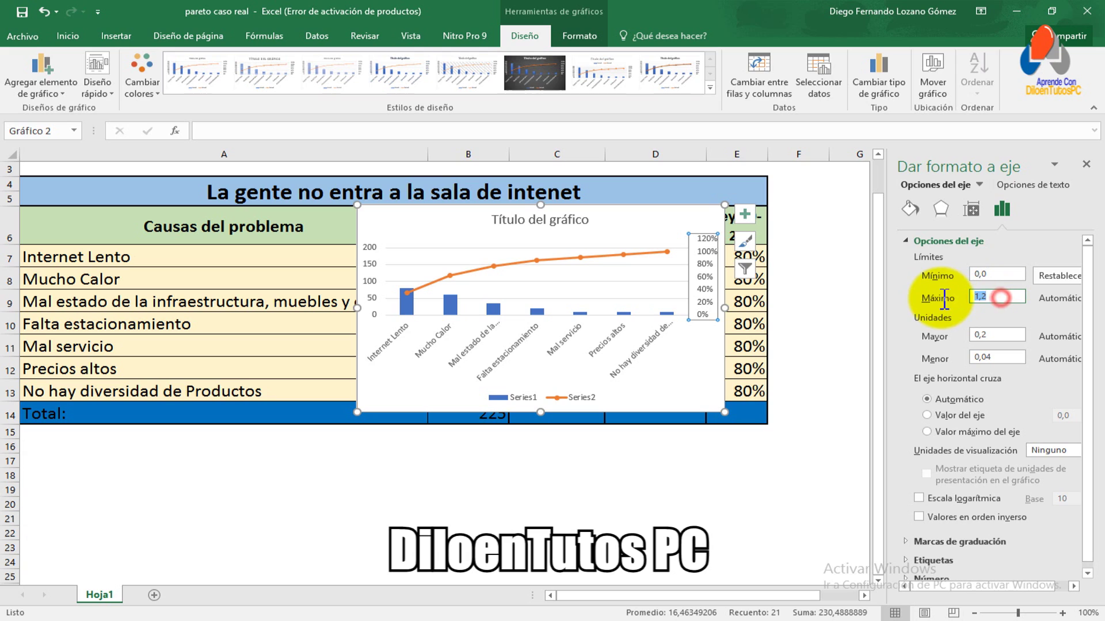
pyautogui.write('1')
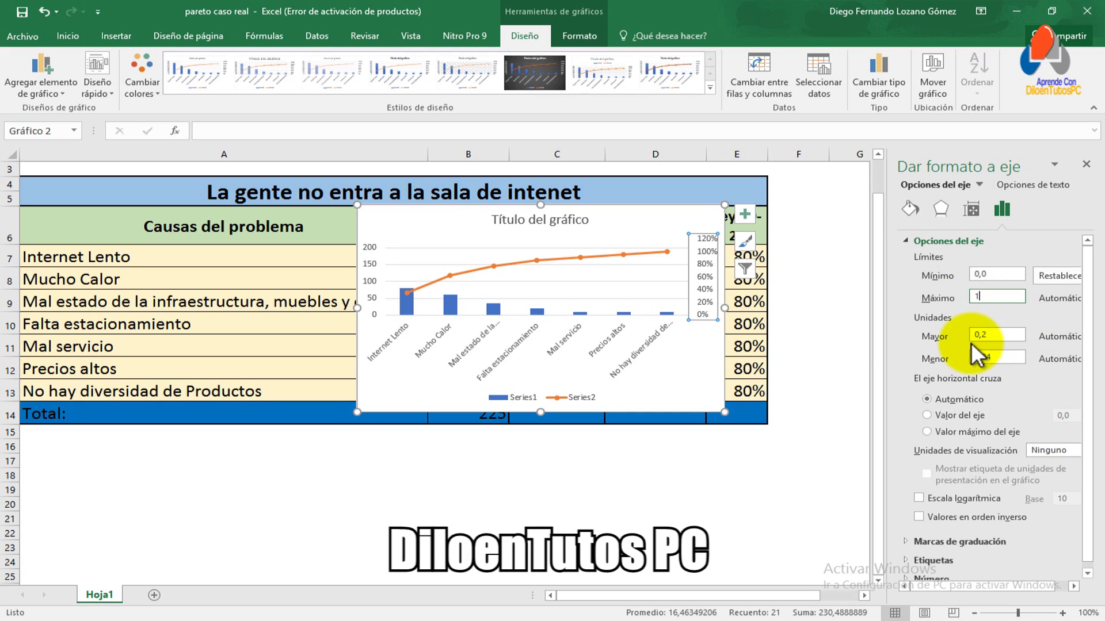
pyautogui.press('Return')
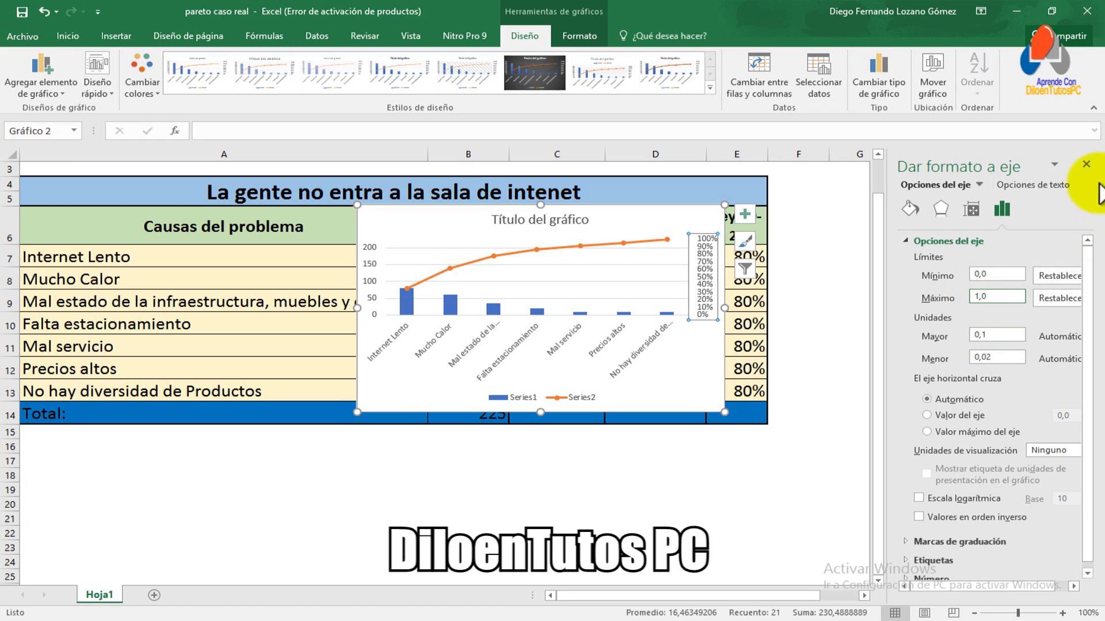
# Move the chart over columns A–B so the cumulative data stays visible.
pyautogui.click(1087, 167)
pyautogui.moveTo(519, 273); pyautogui.dragTo(637, 281)
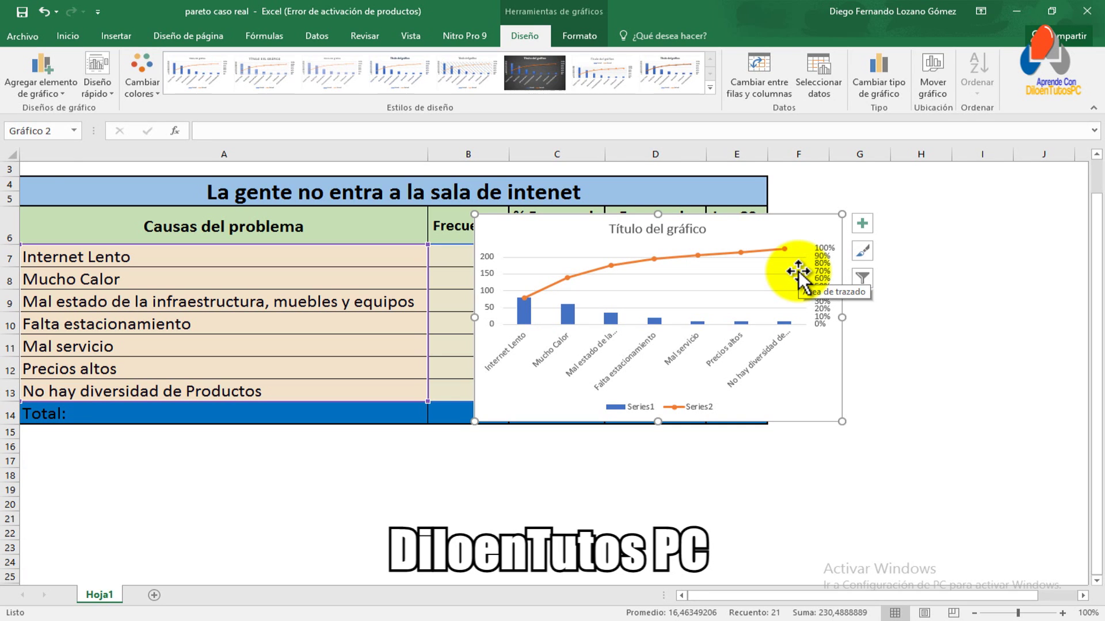
pyautogui.moveTo(798, 271); pyautogui.dragTo(473, 297)
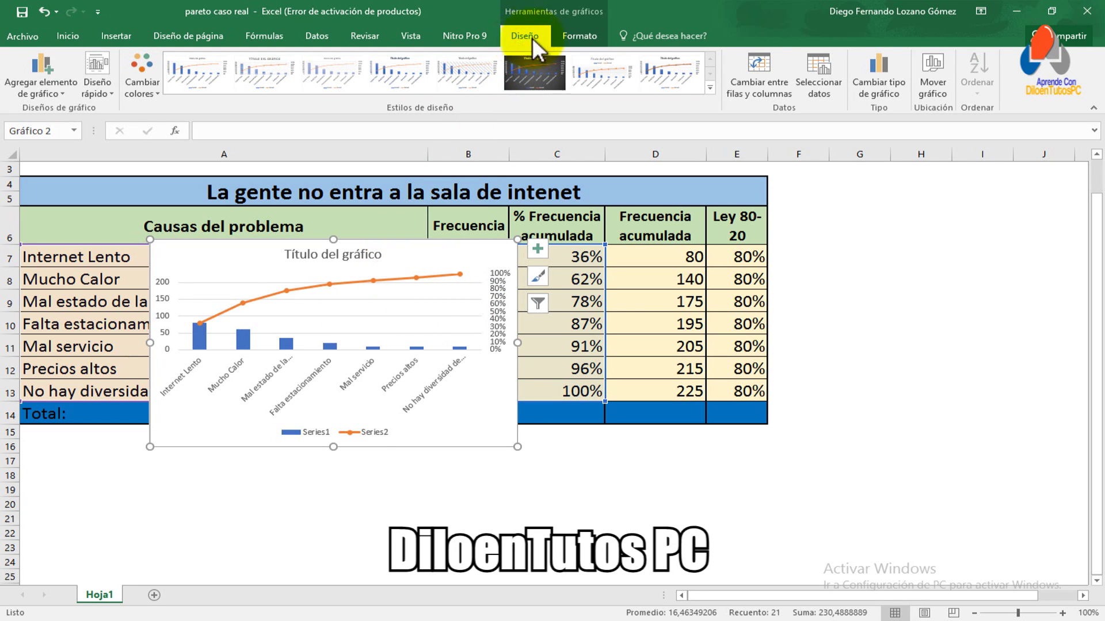
pyautogui.click(823, 70)
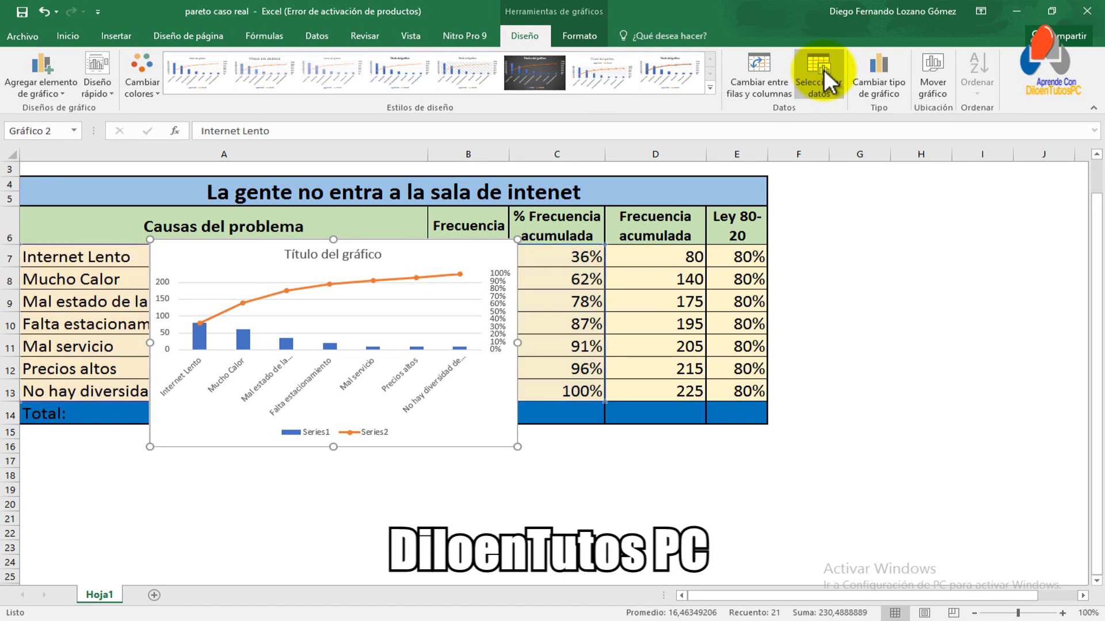
# Add a Ley 80-20 series named from E6 with values E7:E13.
pyautogui.moveTo(791, 247); pyautogui.dragTo(1000, 159)
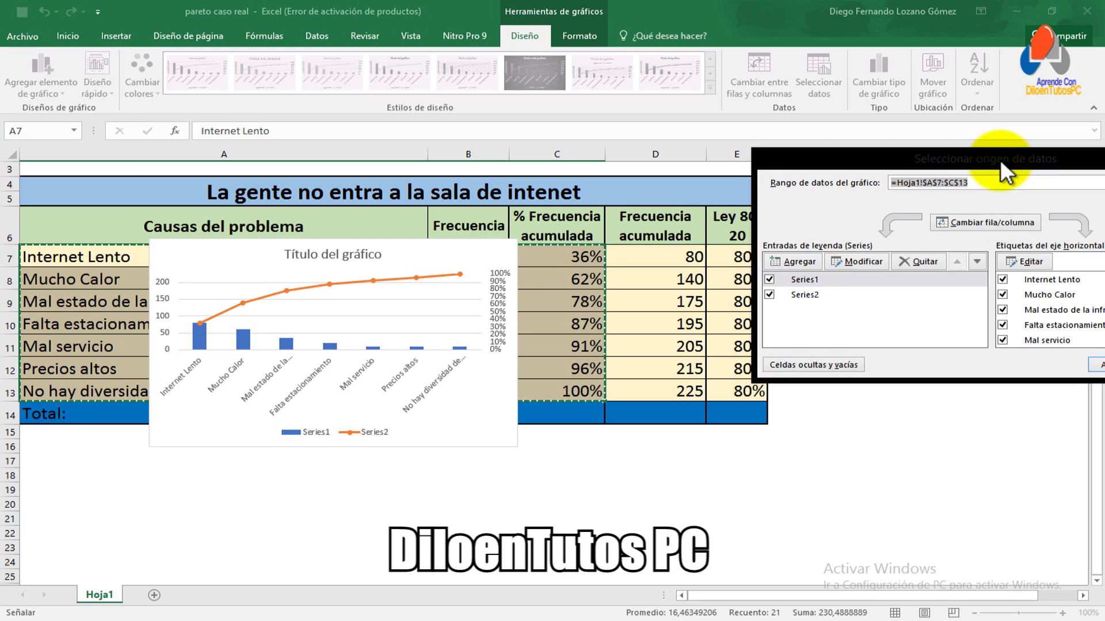
pyautogui.click(798, 260)
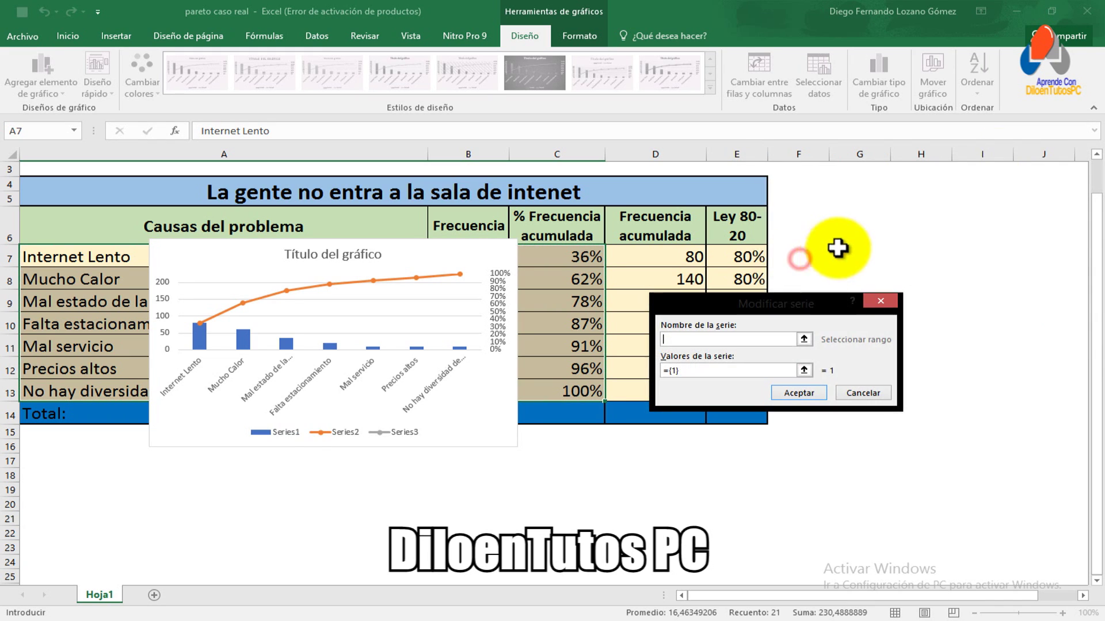
pyautogui.moveTo(860, 289)
pyautogui.mouseDown()
pyautogui.moveTo(913, 263)
pyautogui.moveTo(935, 228)
pyautogui.mouseUp()
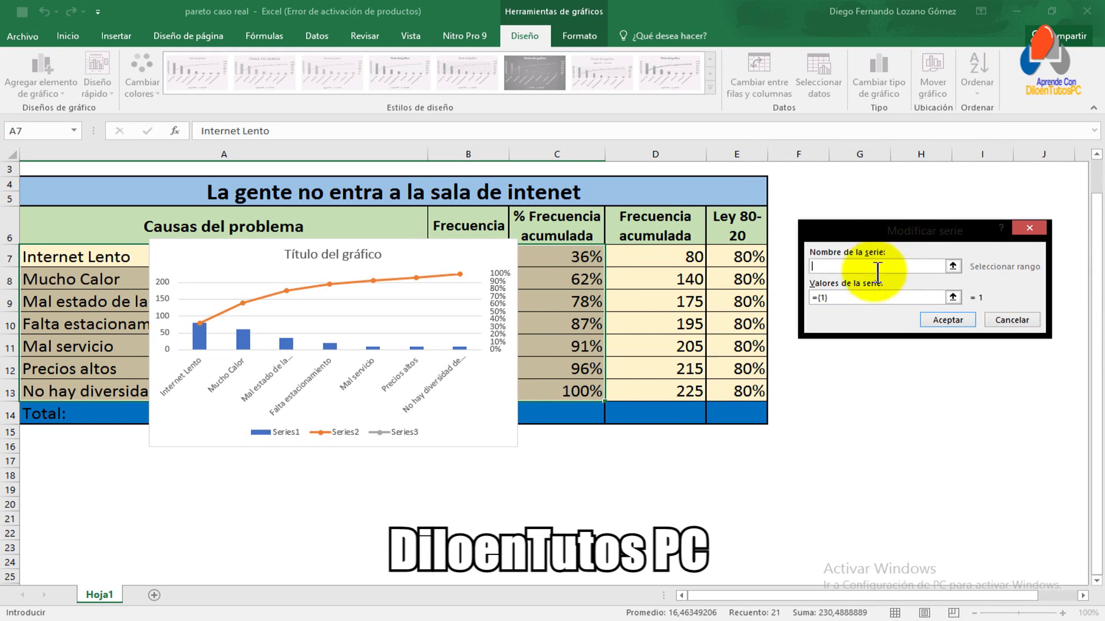
pyautogui.click(739, 228)
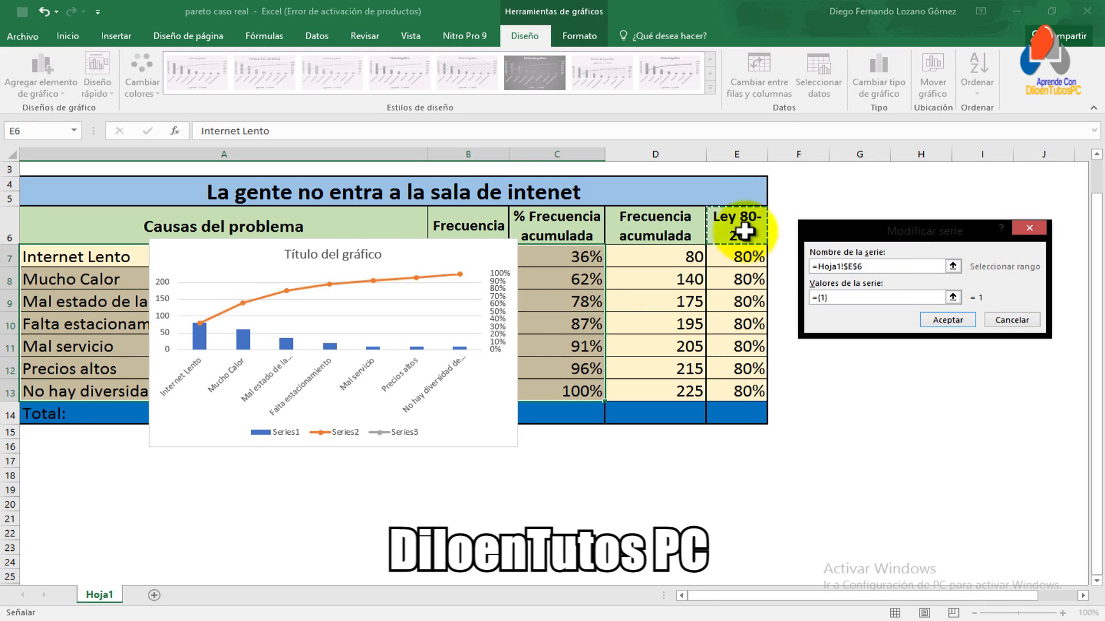
pyautogui.click(817, 297)
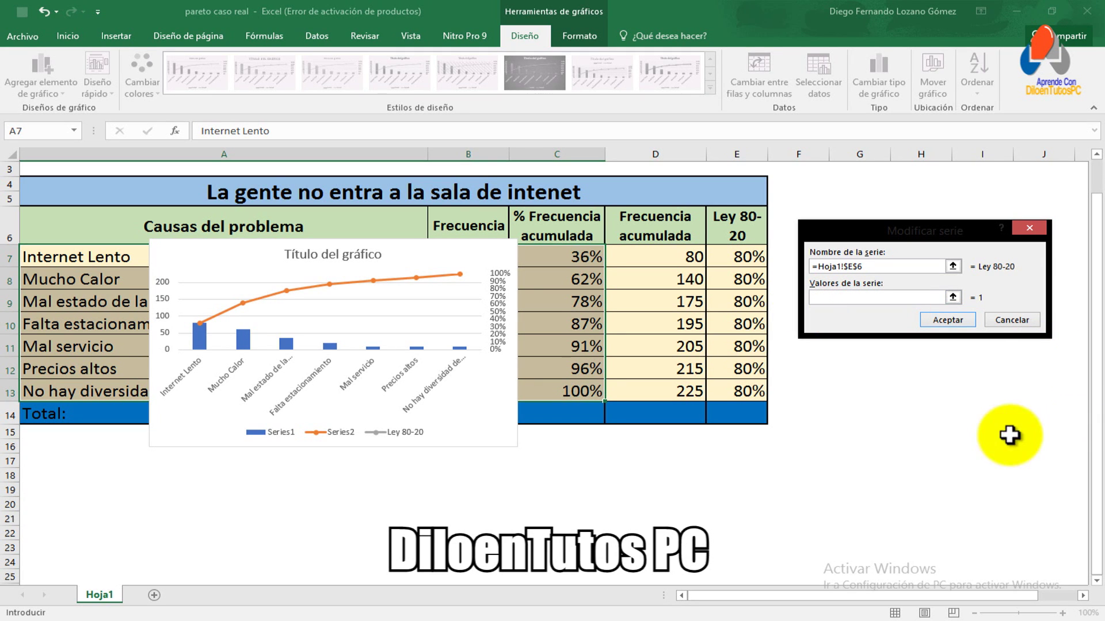
pyautogui.moveTo(725, 257); pyautogui.dragTo(738, 395)
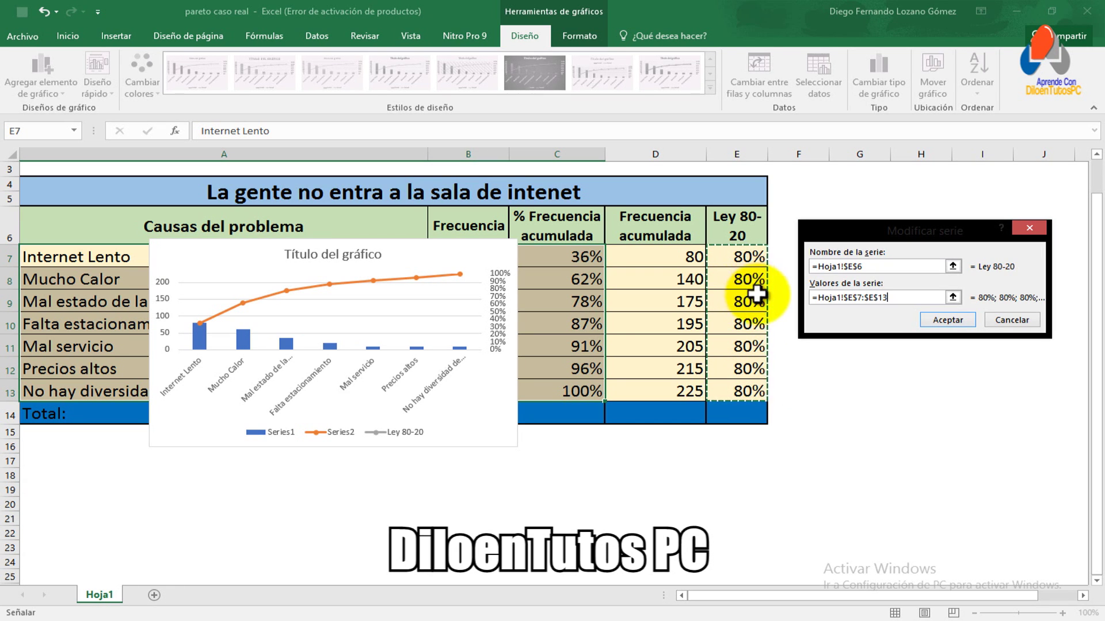
pyautogui.click(943, 321)
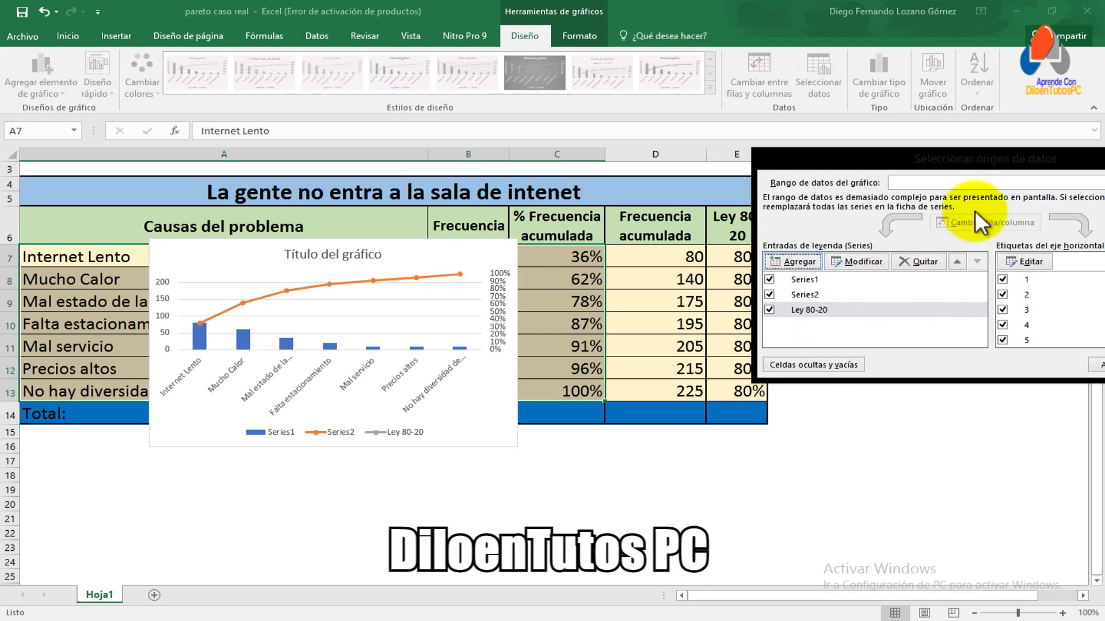
pyautogui.click(786, 365)
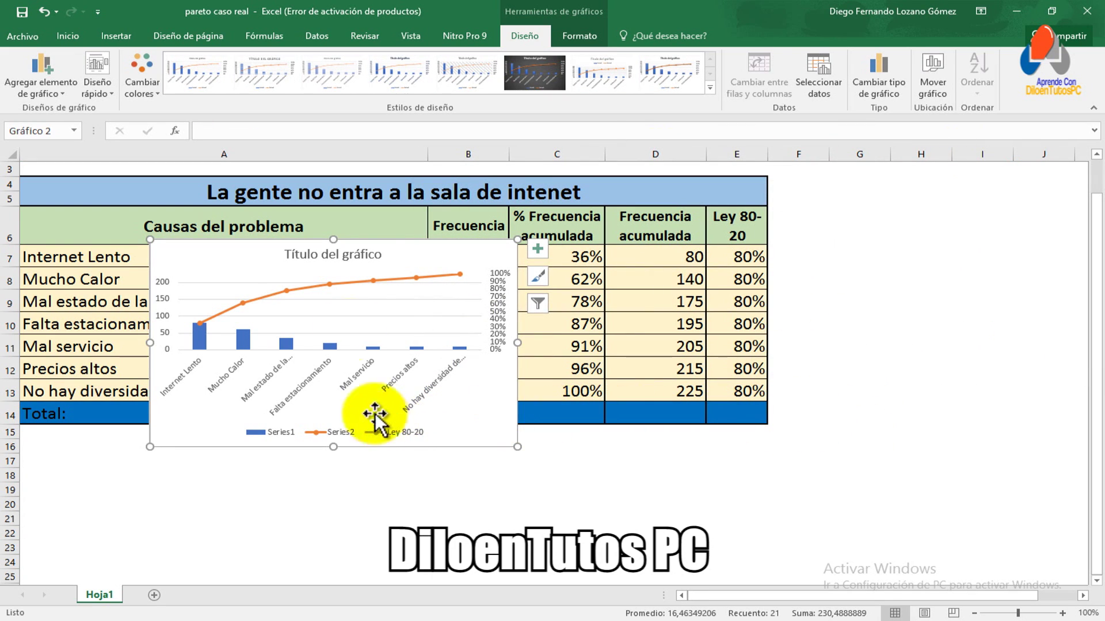
# Plot Ley 80-20 as a flat line at 80% and shift the chart right.
pyautogui.moveTo(398, 238); pyautogui.dragTo(589, 238)
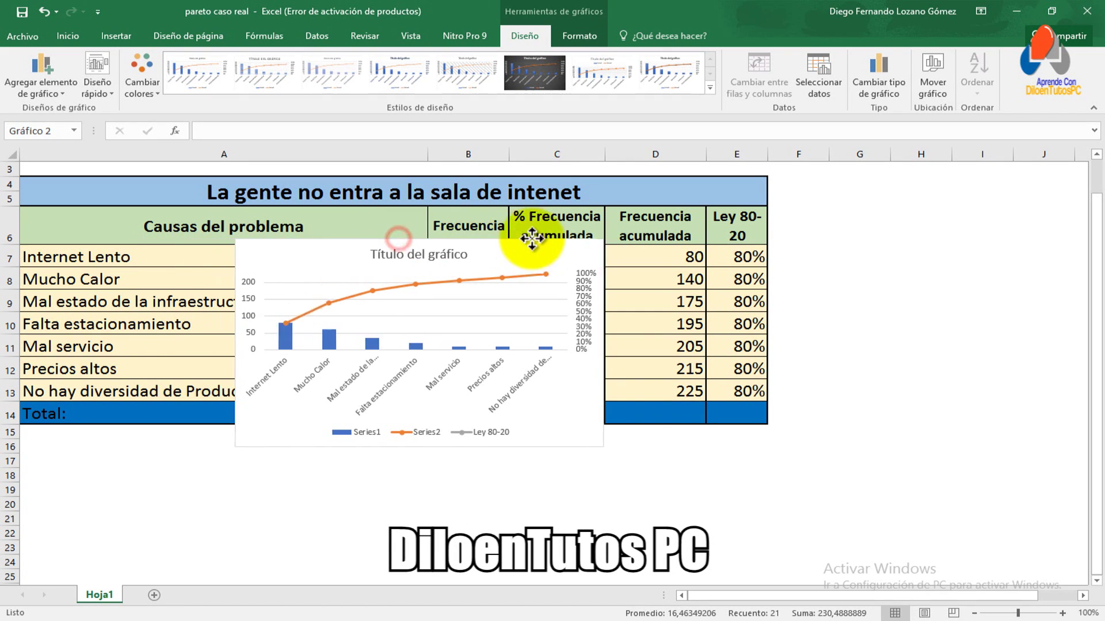
pyautogui.rightClick(592, 240)
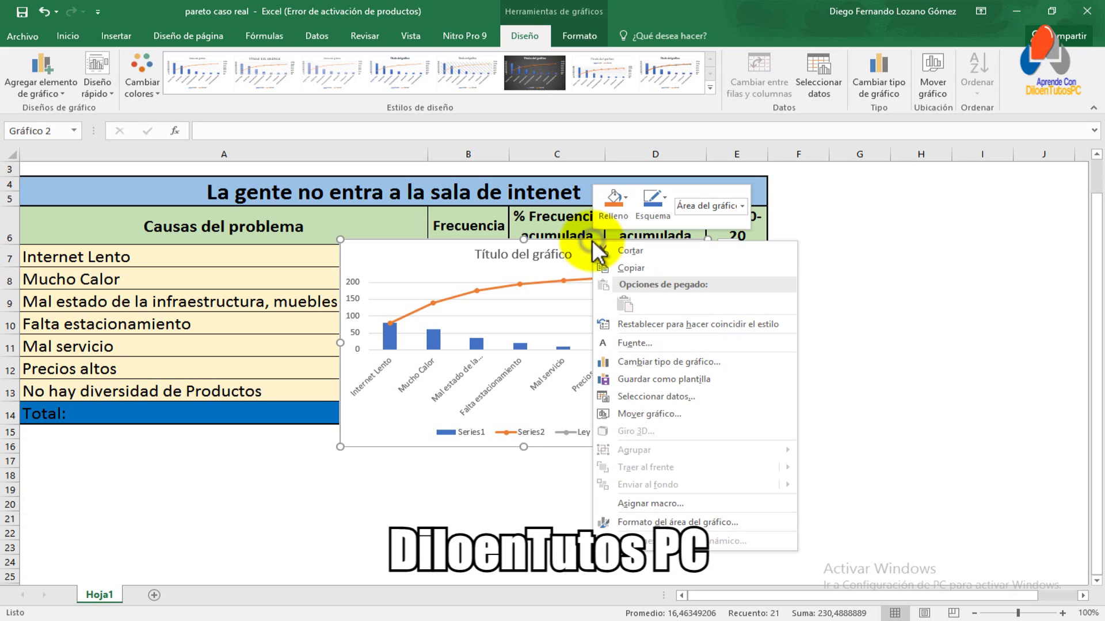
pyautogui.click(699, 363)
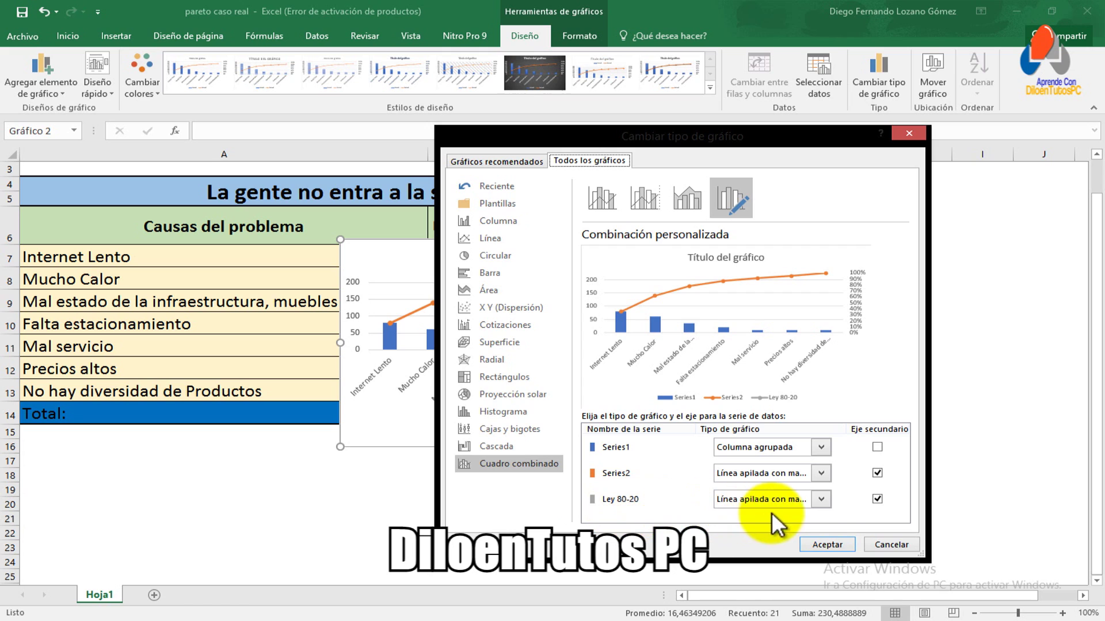
pyautogui.click(820, 498)
pyautogui.click(734, 369)
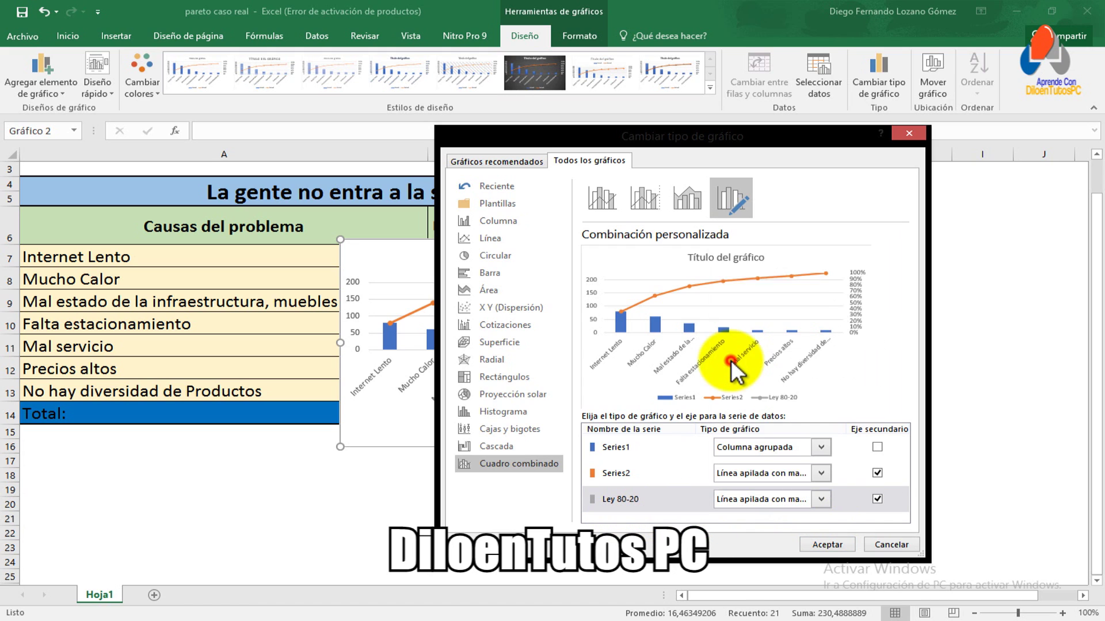
pyautogui.click(822, 545)
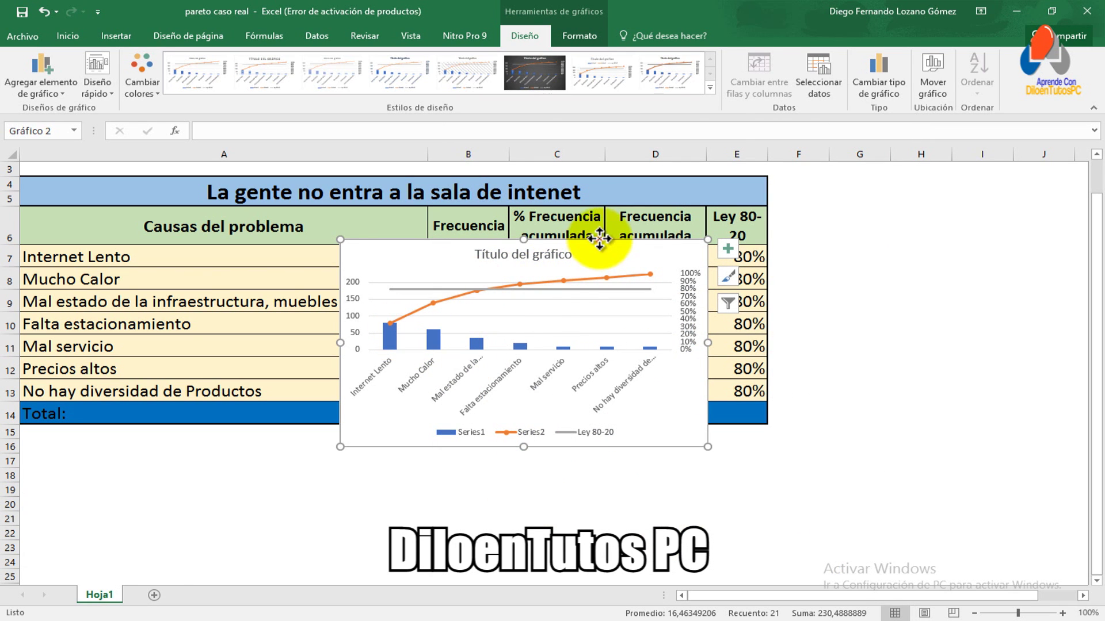
pyautogui.moveTo(584, 253); pyautogui.dragTo(666, 253)
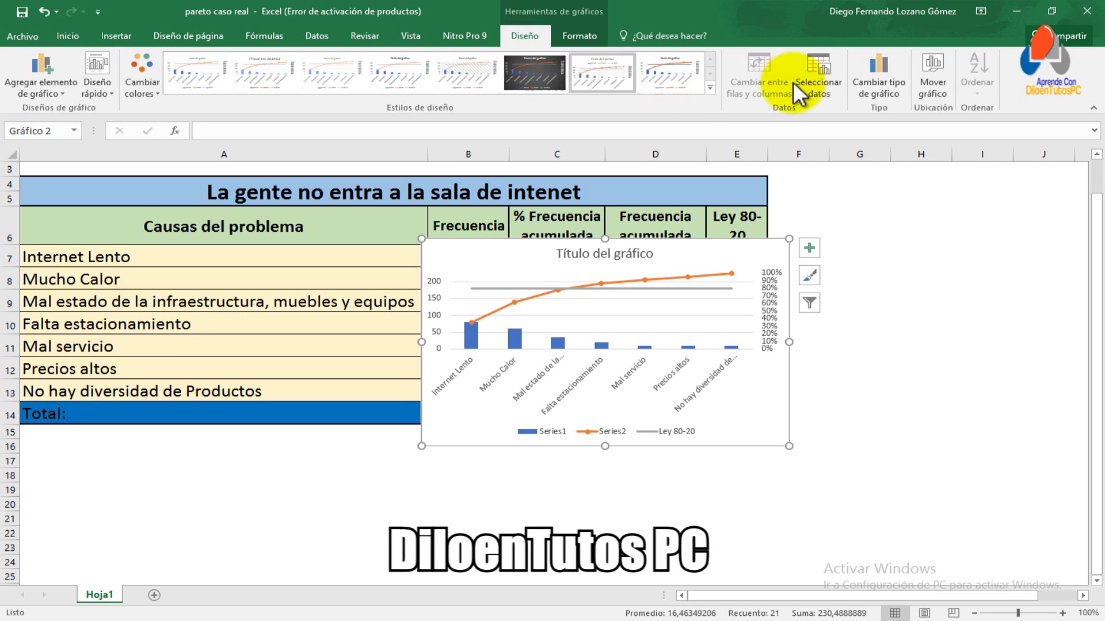
# Move the Pareto chart to a new sheet named 'pareto sala internet'.
pyautogui.click(932, 75)
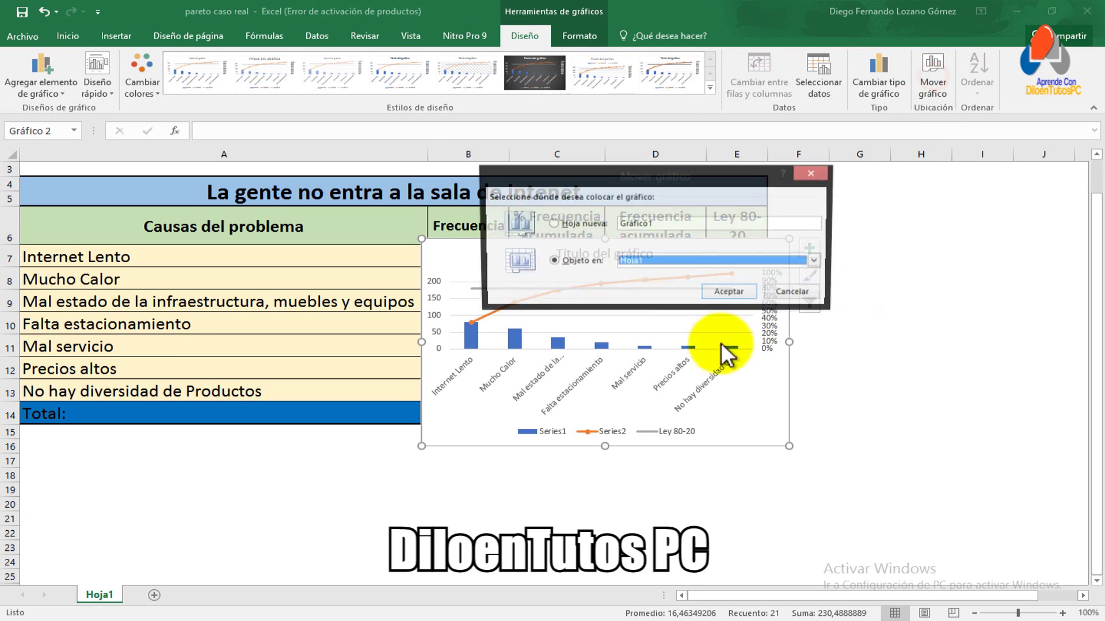
pyautogui.click(551, 223)
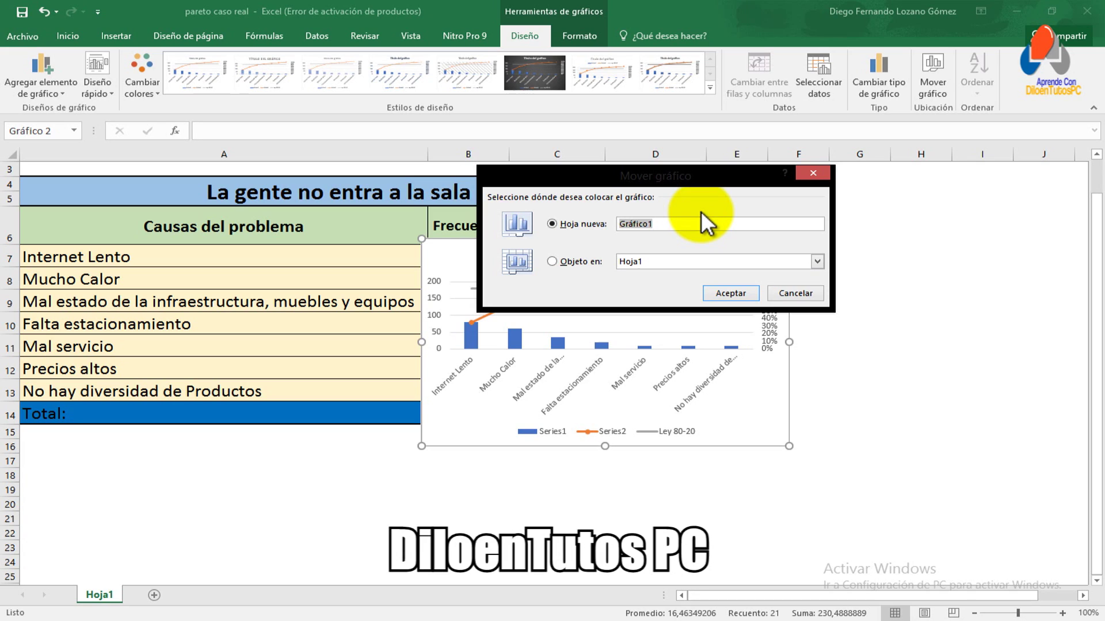
pyautogui.write('pareto sla')
pyautogui.press('BackSpace')
pyautogui.press('BackSpace')
pyautogui.press('BackSpace')
pyautogui.write('ala in')
pyautogui.click(726, 293)
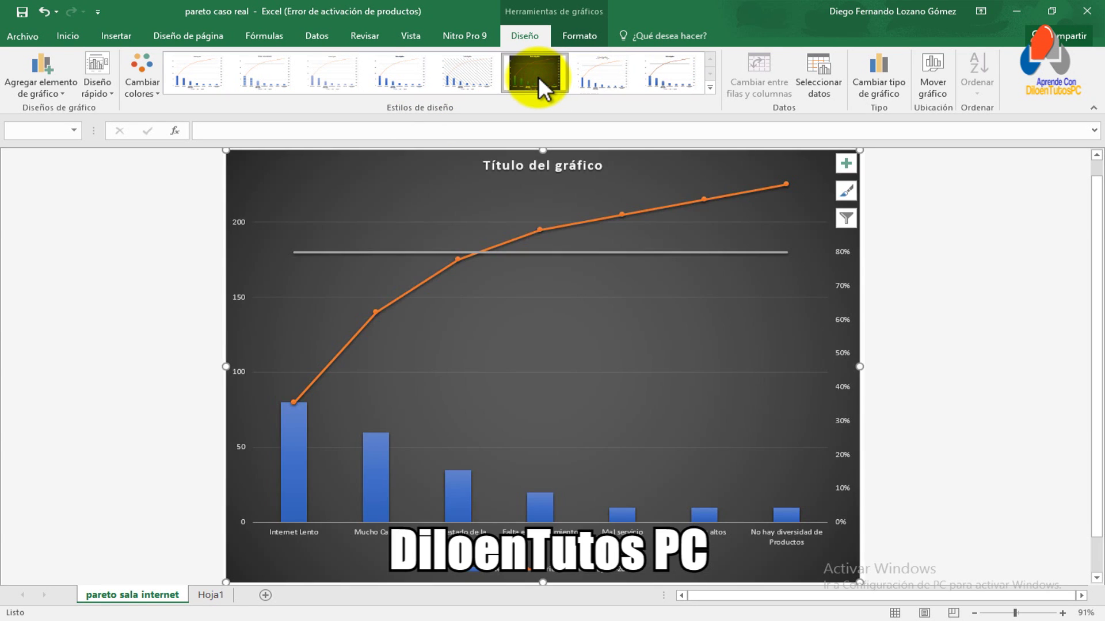
# Apply the dark grey chart style with gradient blue columns.
pyautogui.click(459, 81)
pyautogui.click(533, 75)
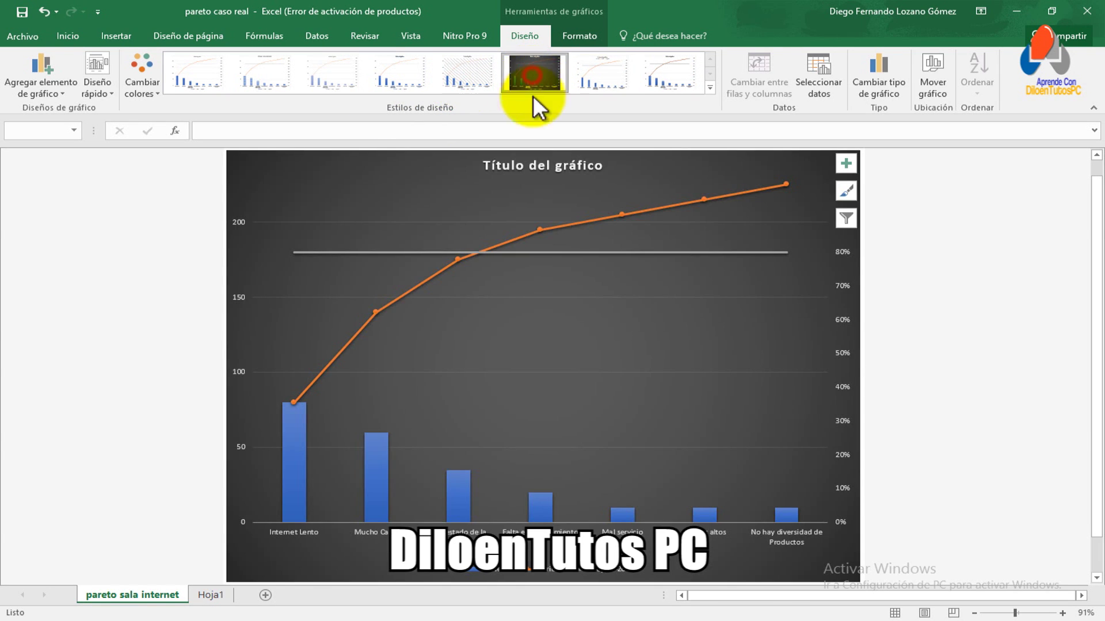
pyautogui.doubleClick(540, 164)
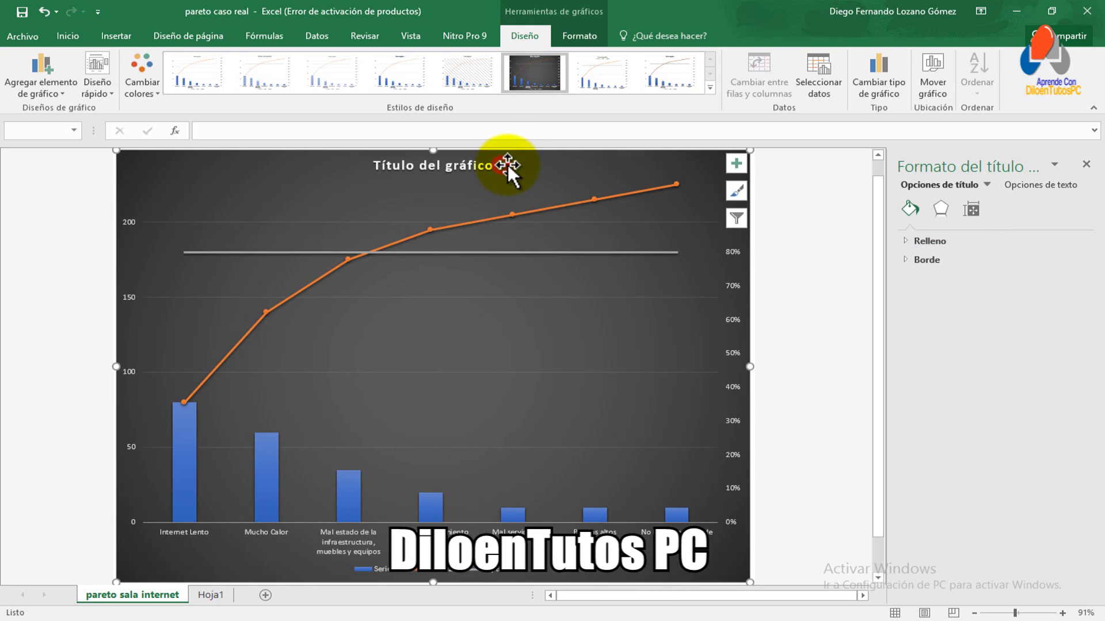
# Replace the placeholder chart title with 'Pareto sala internet'.
pyautogui.click(507, 165)
pyautogui.click(461, 165)
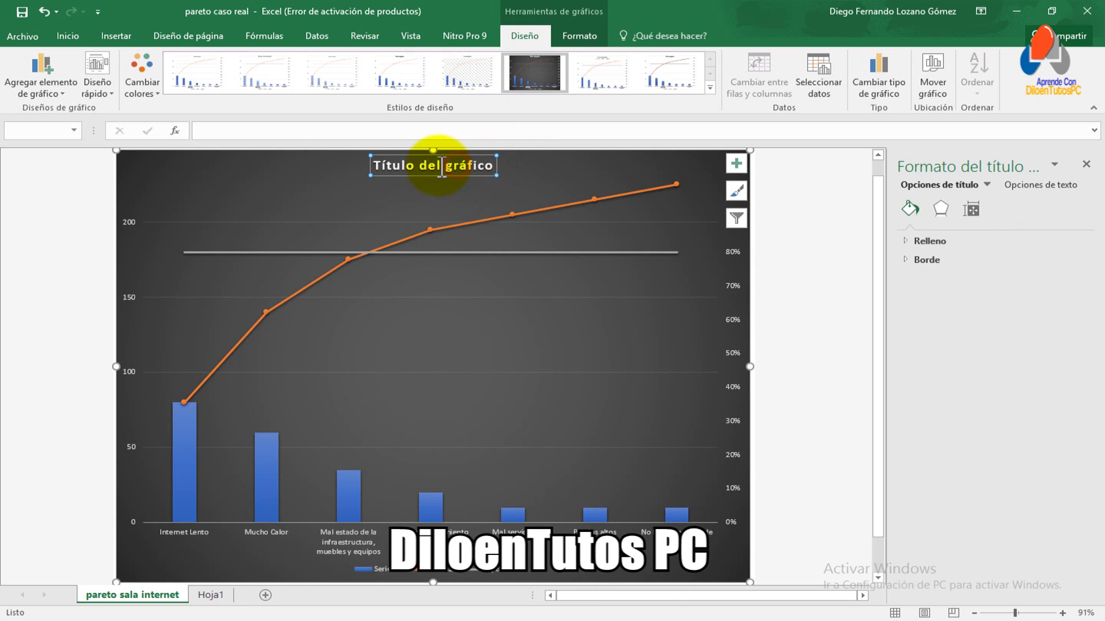
pyautogui.tripleClick(382, 165)
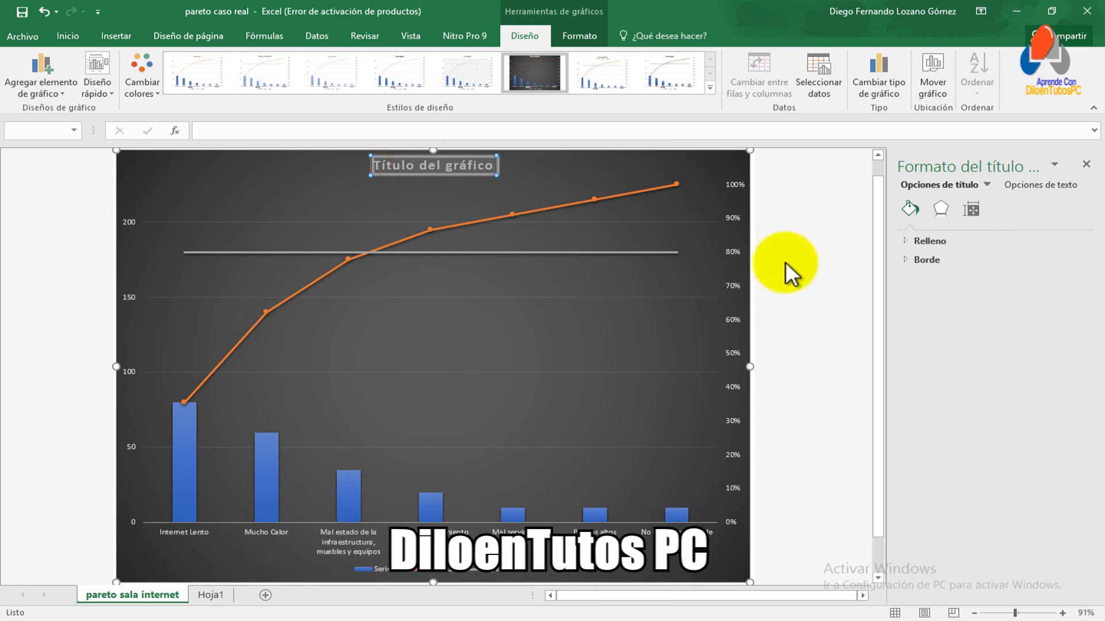
pyautogui.press('Delete')
pyautogui.write('Pareto sla')
pyautogui.press('BackSpace')
pyautogui.press('BackSpace')
pyautogui.write('ala internet')
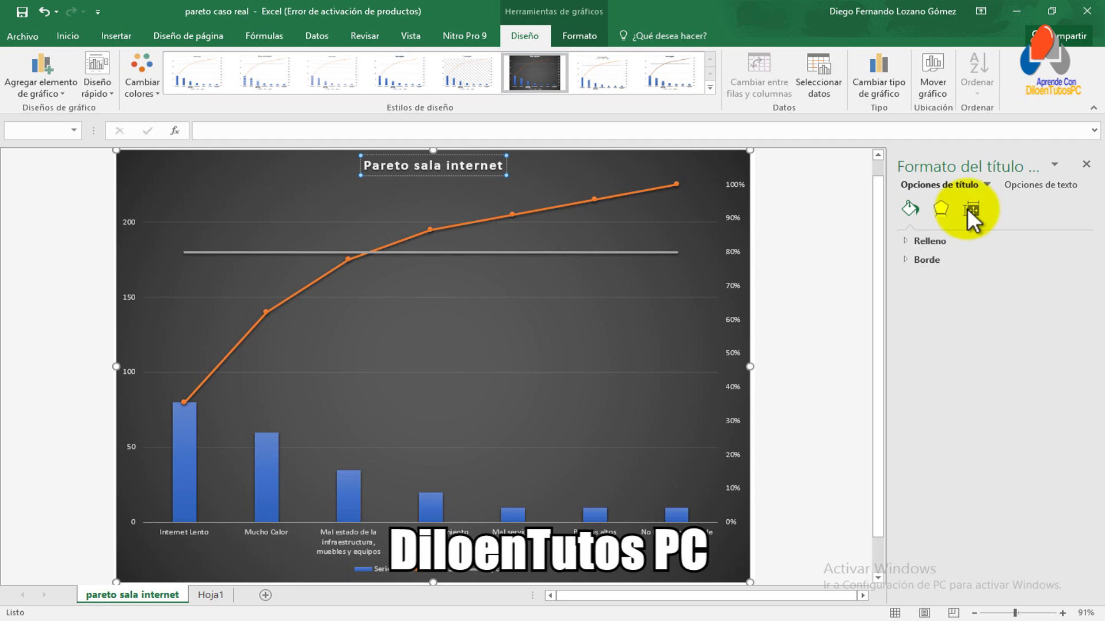
pyautogui.click(811, 240)
pyautogui.click(137, 272)
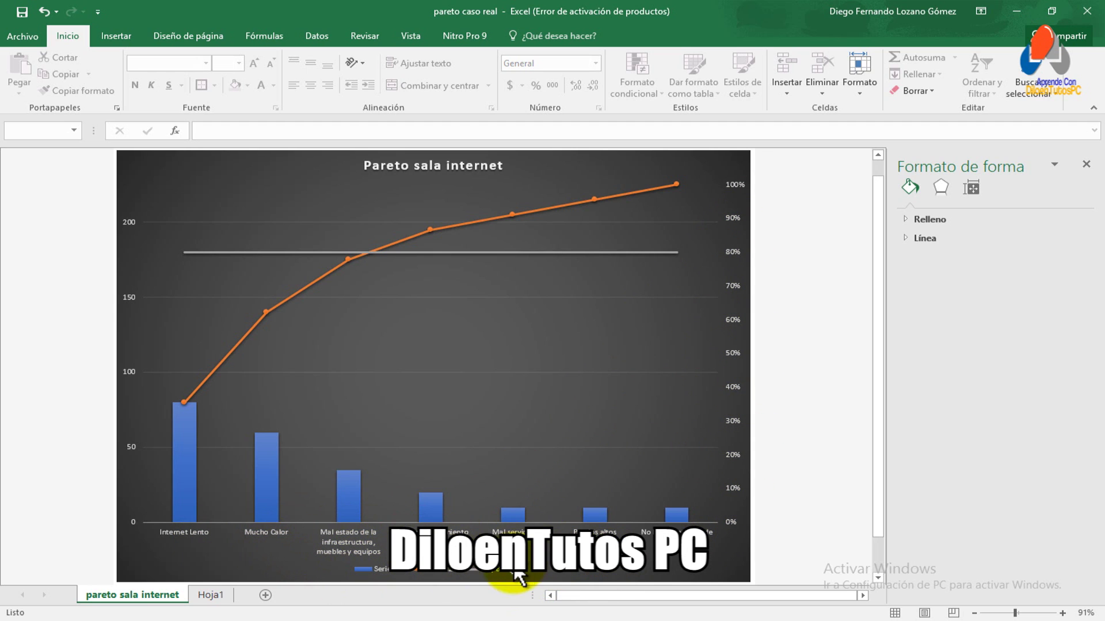
pyautogui.click(224, 175)
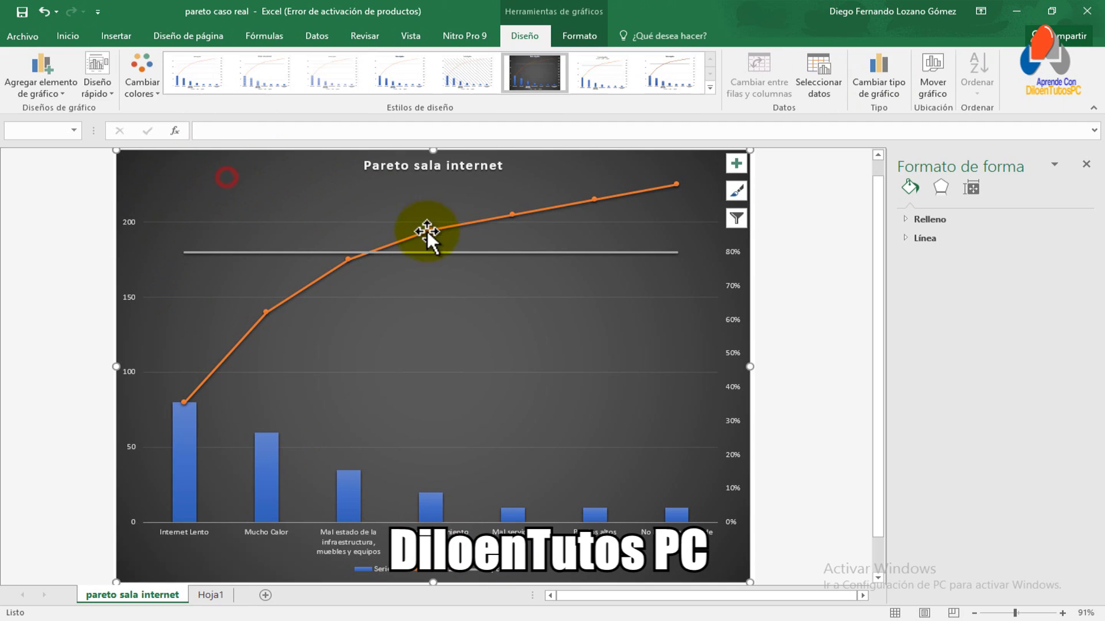
pyautogui.click(61, 90)
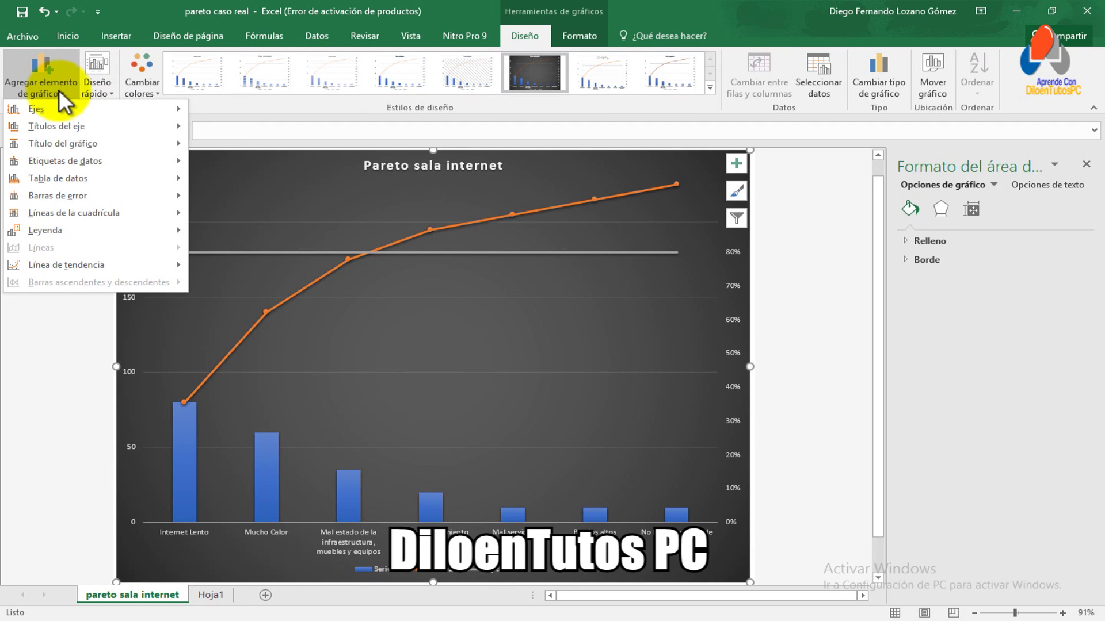
pyautogui.moveTo(52, 109)
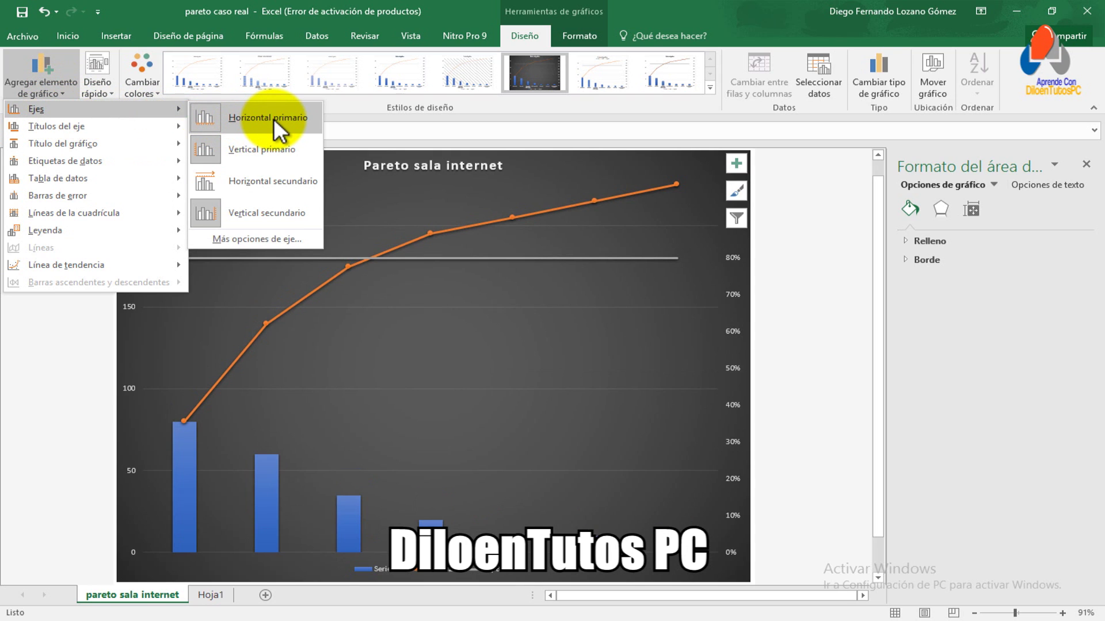
pyautogui.click(268, 157)
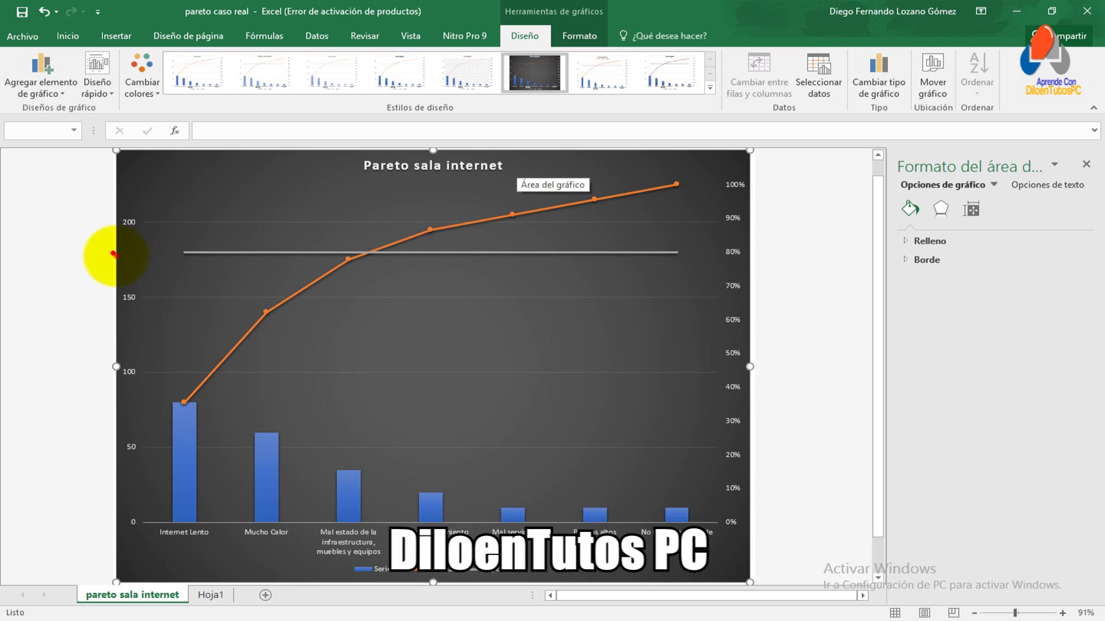
pyautogui.moveTo(115, 261); pyautogui.dragTo(270, 266)
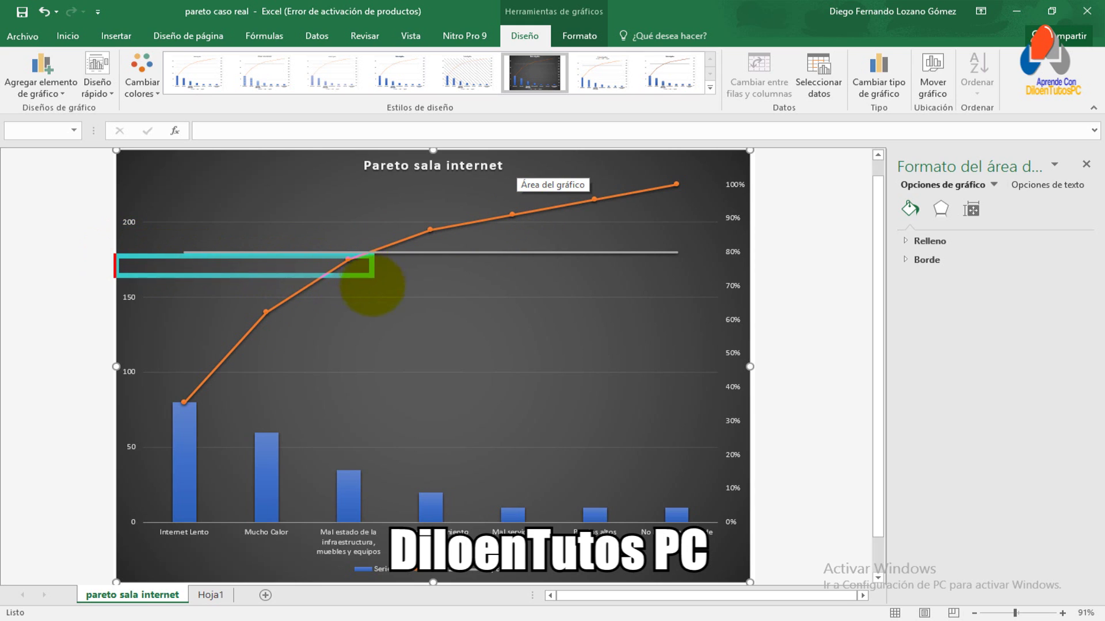
pyautogui.moveTo(271, 266)
pyautogui.mouseDown()
pyautogui.moveTo(371, 479)
pyautogui.moveTo(370, 527)
pyautogui.mouseUp()
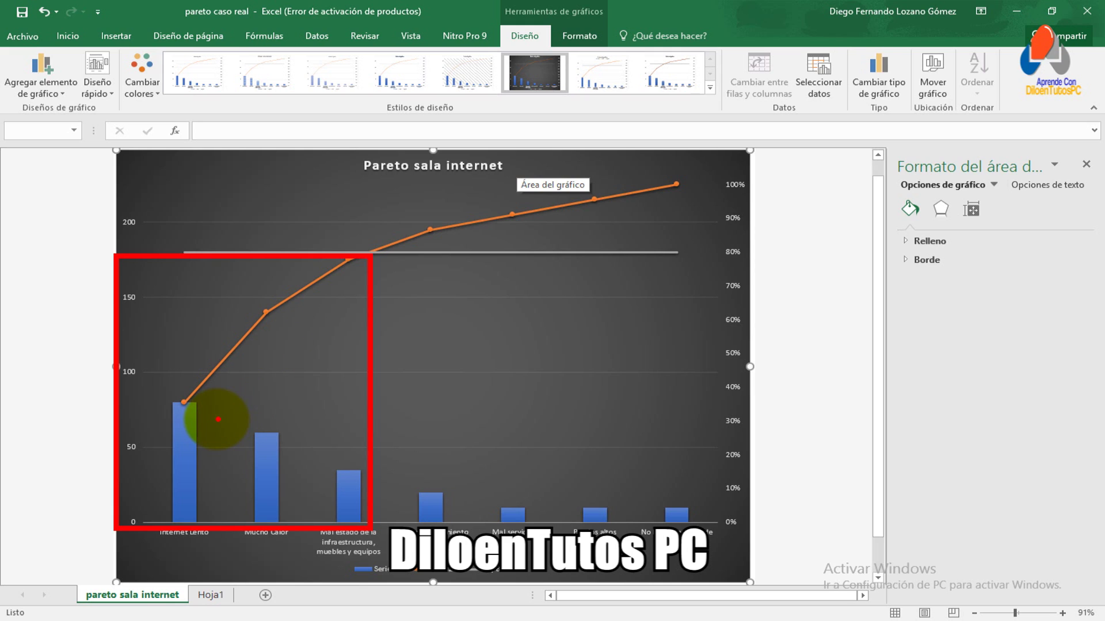
pyautogui.moveTo(215, 419); pyautogui.dragTo(311, 337)
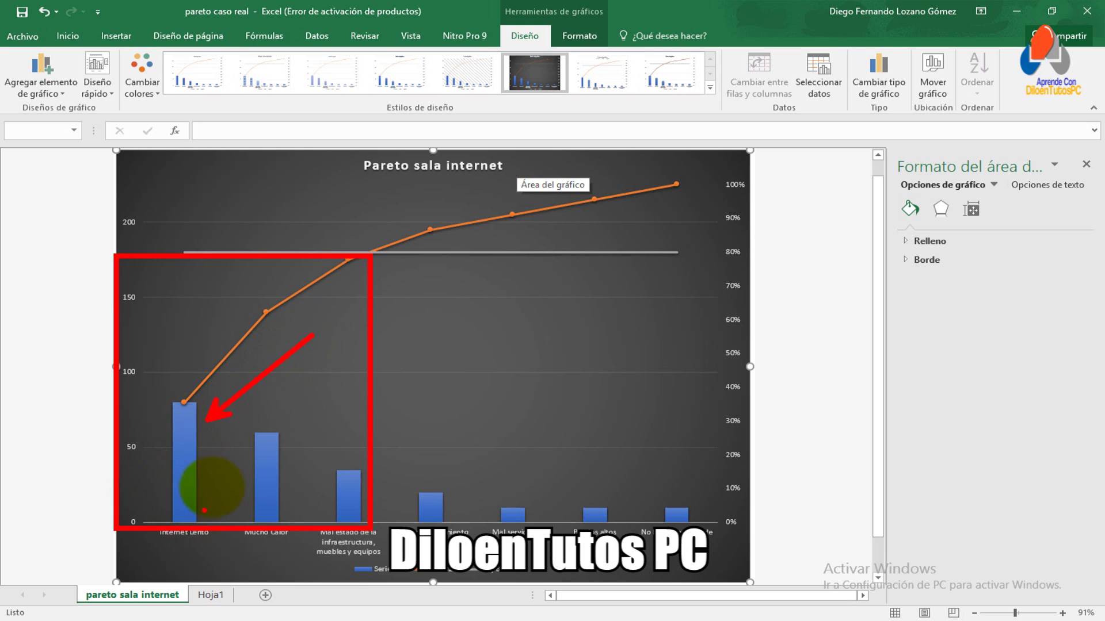
pyautogui.moveTo(289, 446); pyautogui.dragTo(412, 365)
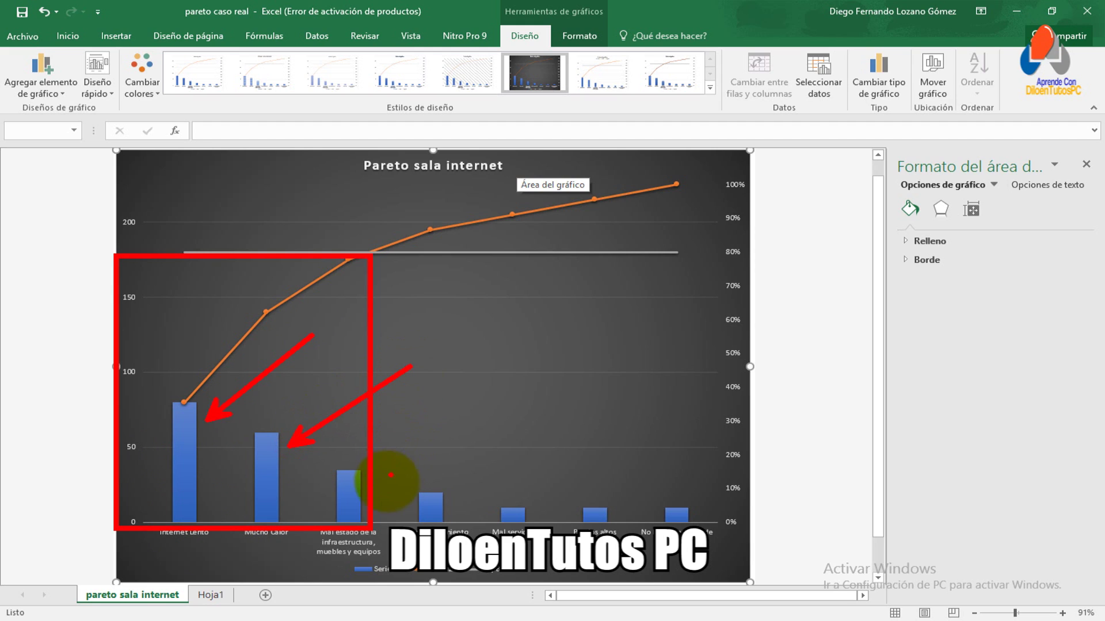
pyautogui.moveTo(360, 459); pyautogui.dragTo(463, 406)
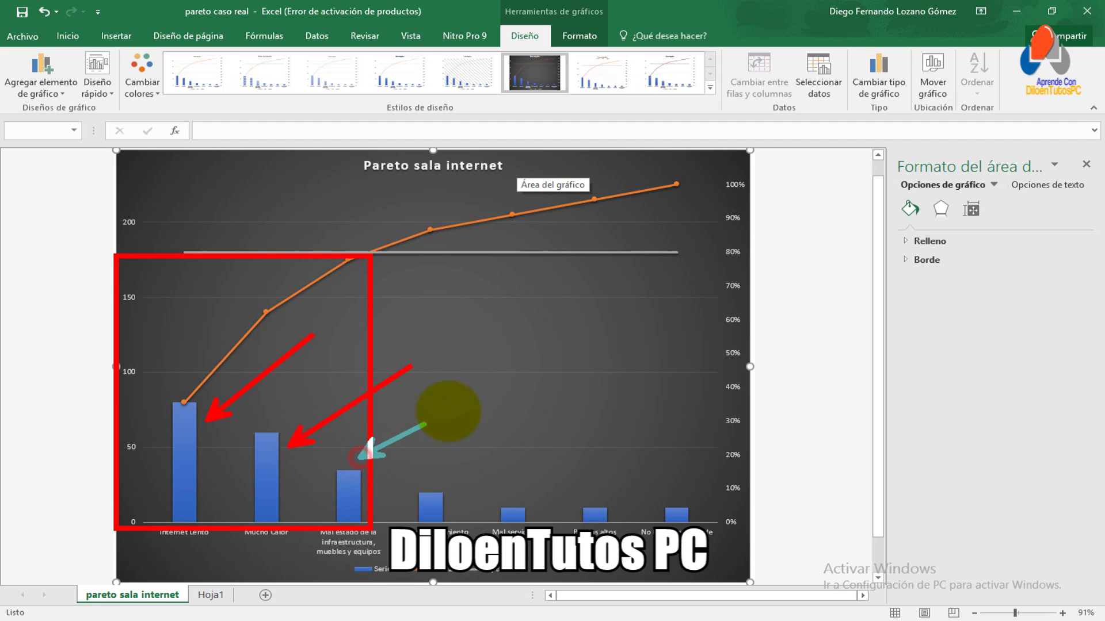